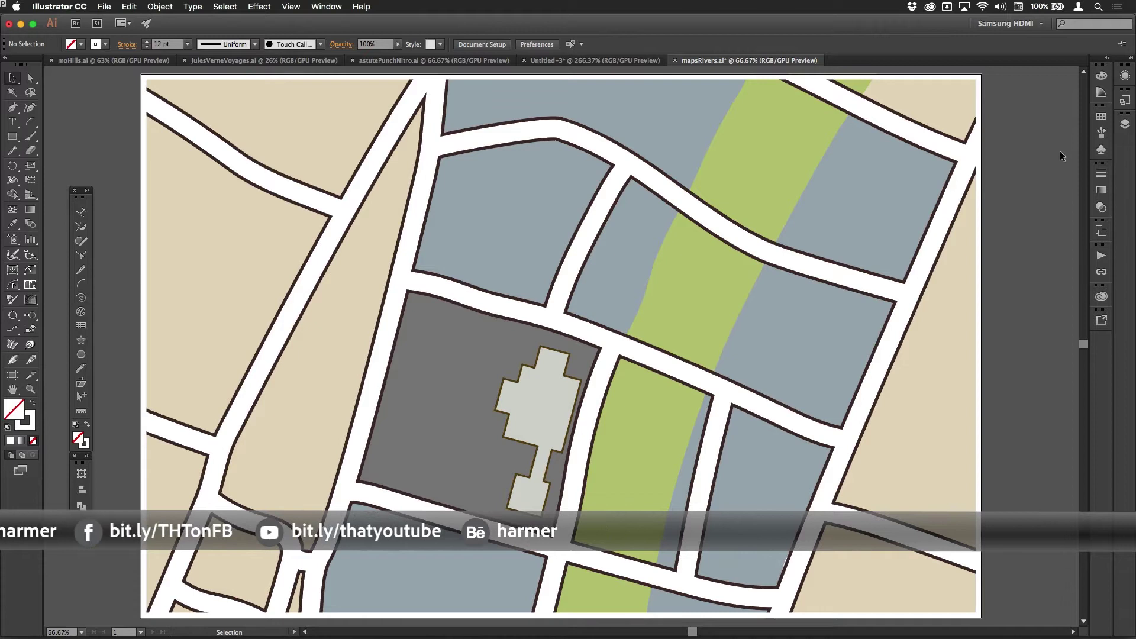
# Toggle the roads, areas and buildings layers to inspect them, then show only the Layer 2 sketch
pyautogui.click(1124, 125)
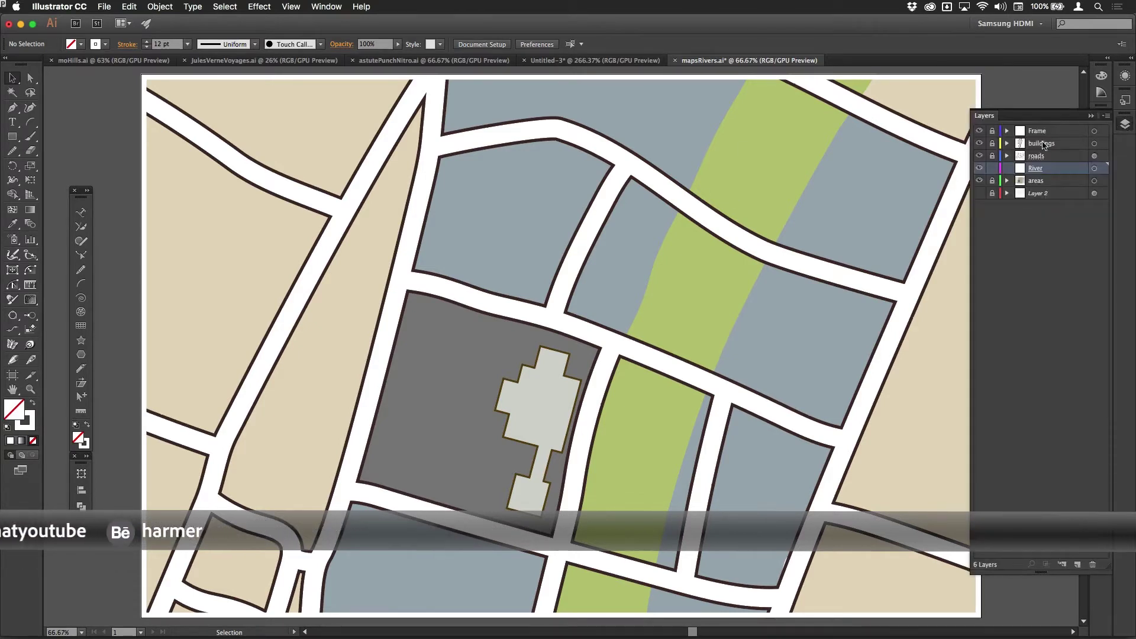
pyautogui.click(979, 156)
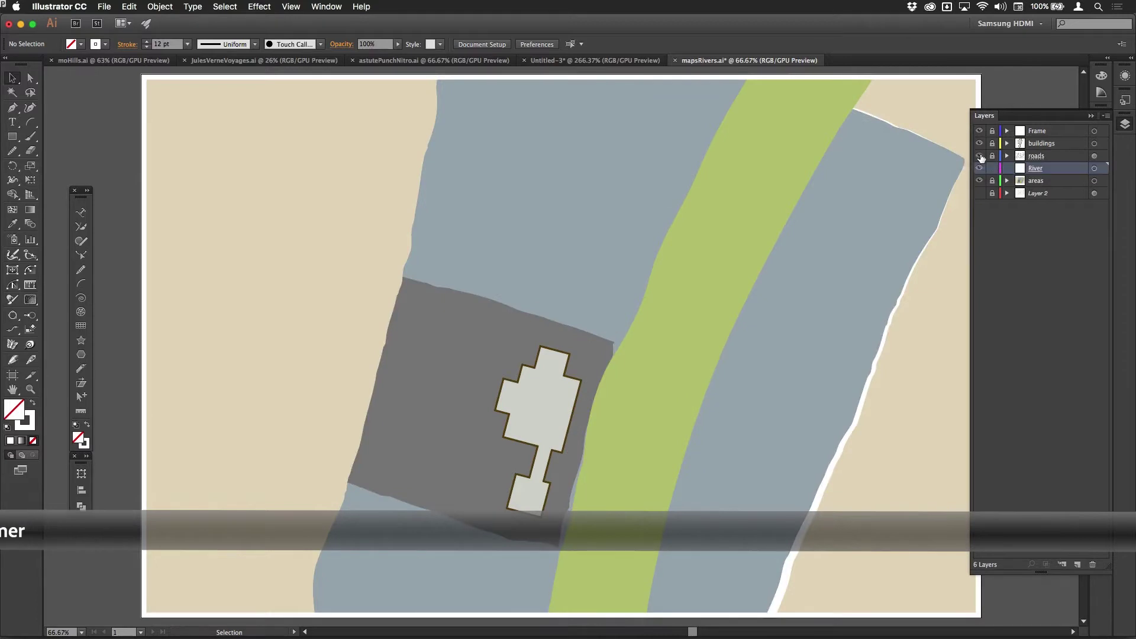
pyautogui.click(979, 156)
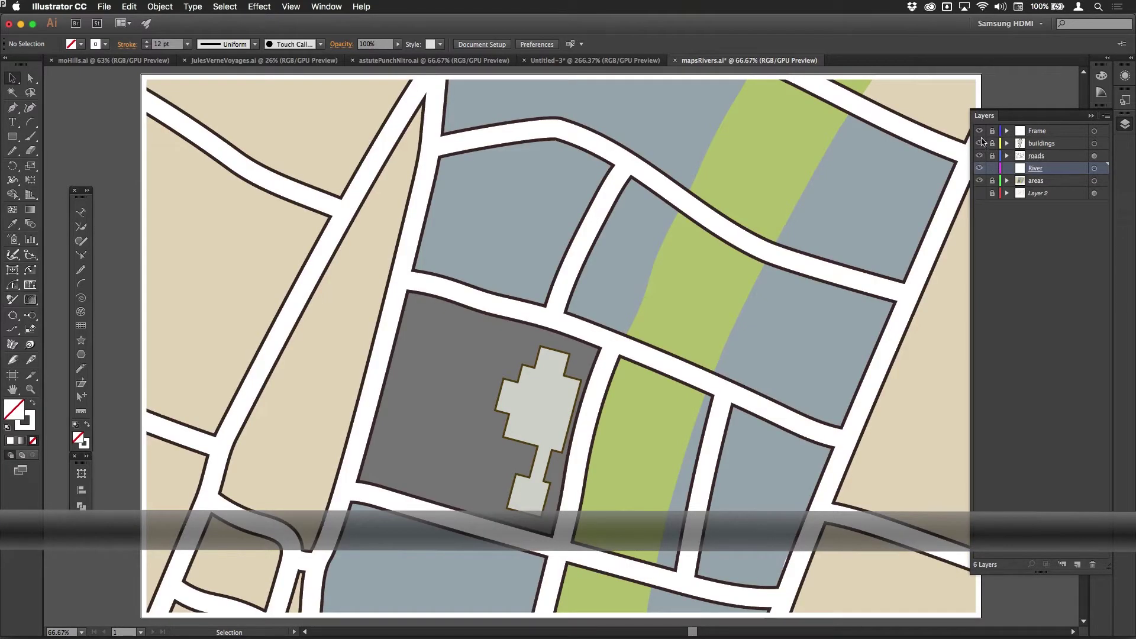
pyautogui.click(979, 181)
pyautogui.click(979, 181)
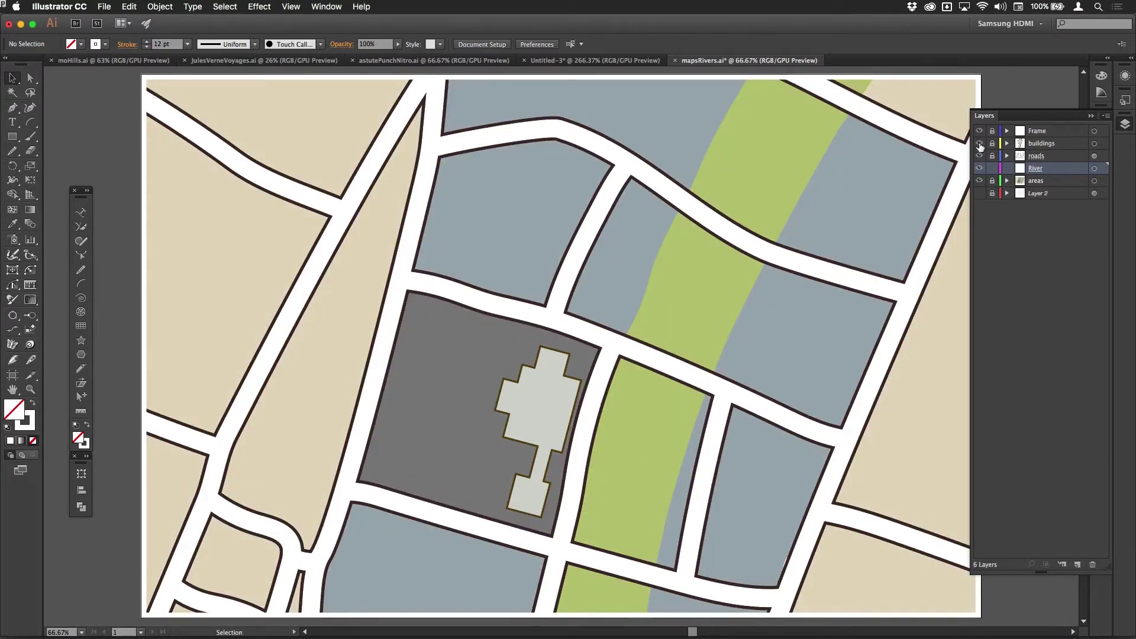
pyautogui.click(980, 145)
pyautogui.click(980, 145)
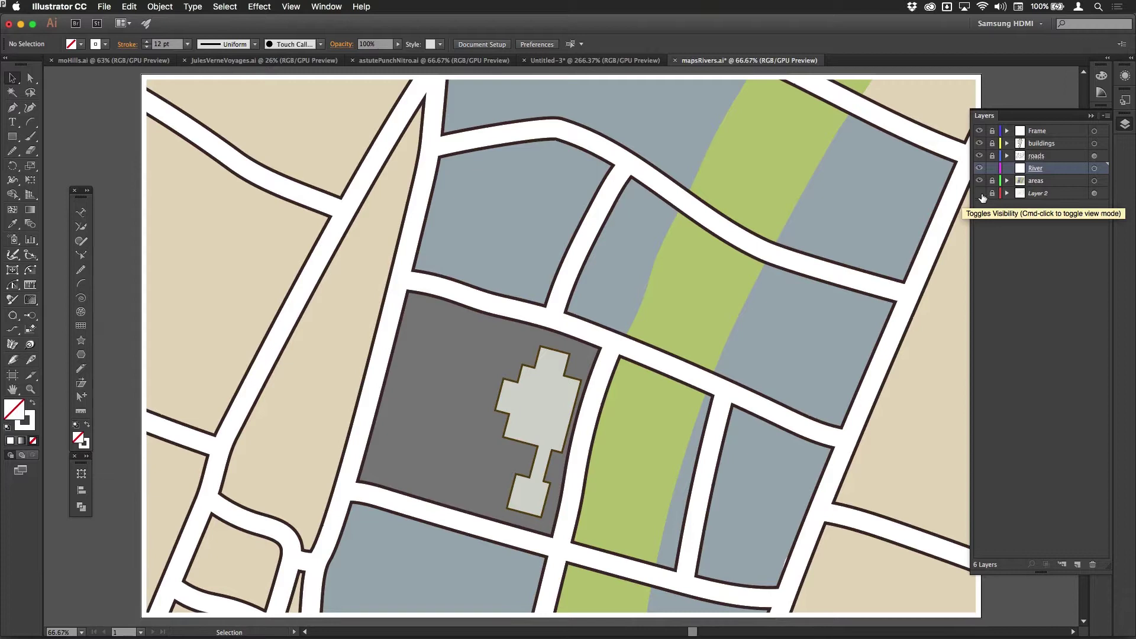
pyautogui.click(980, 193)
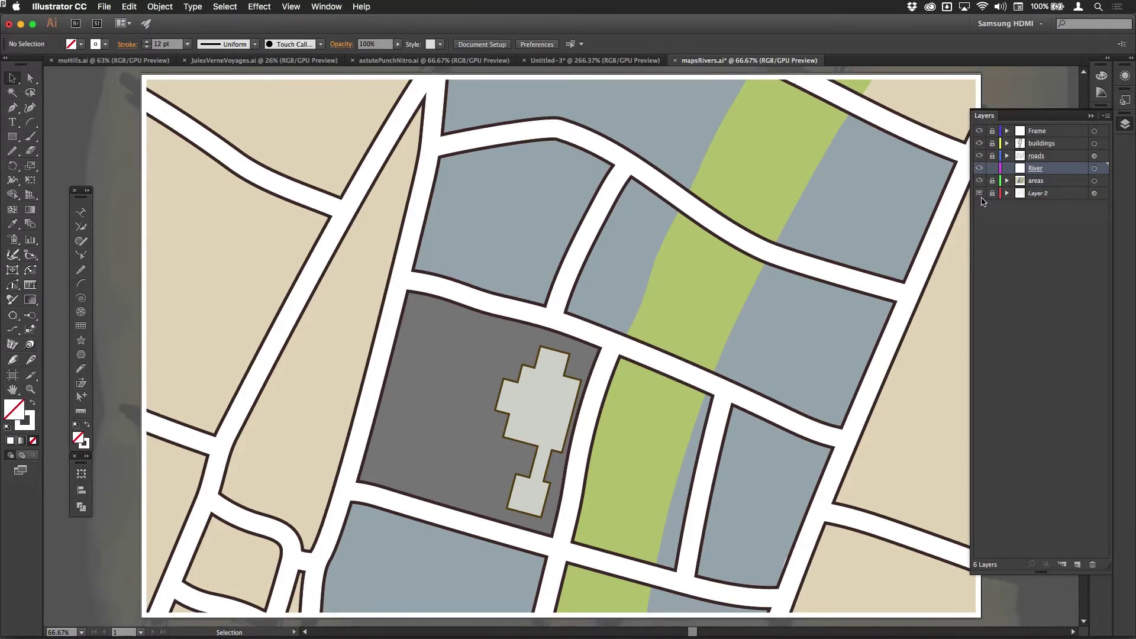
pyautogui.keyDown('alt'); pyautogui.click(980, 194); pyautogui.keyUp('alt')
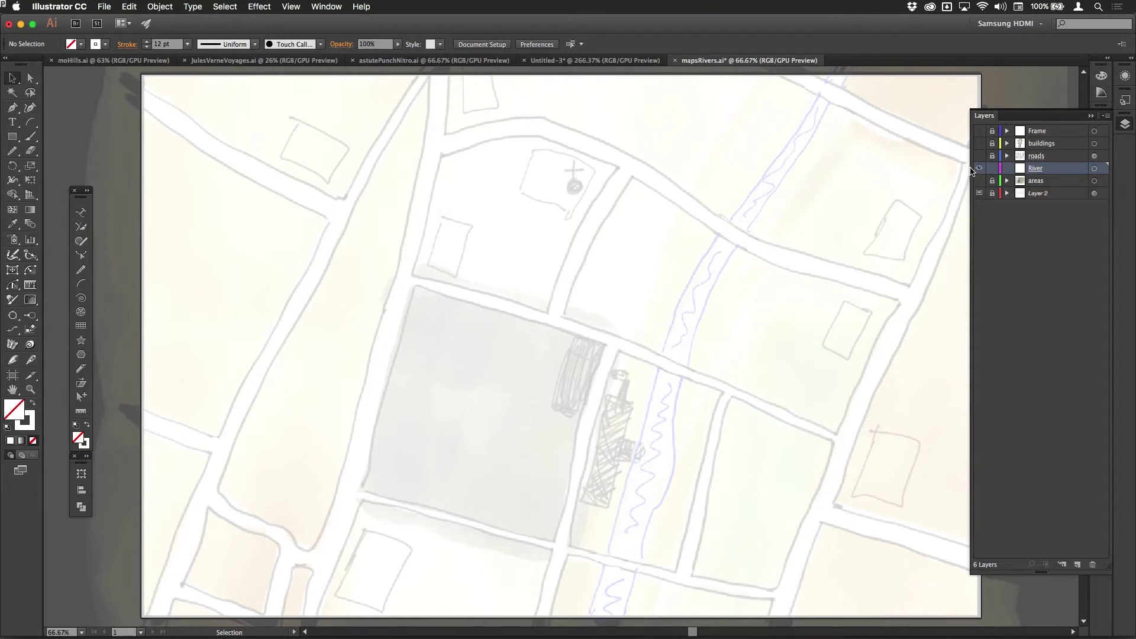
# Draw a Pen path along the sketched river, from the top down to a curved point at the bottom
pyautogui.press('p')
pyautogui.scroll(2, 843, 80)
pyautogui.click(820, 126)
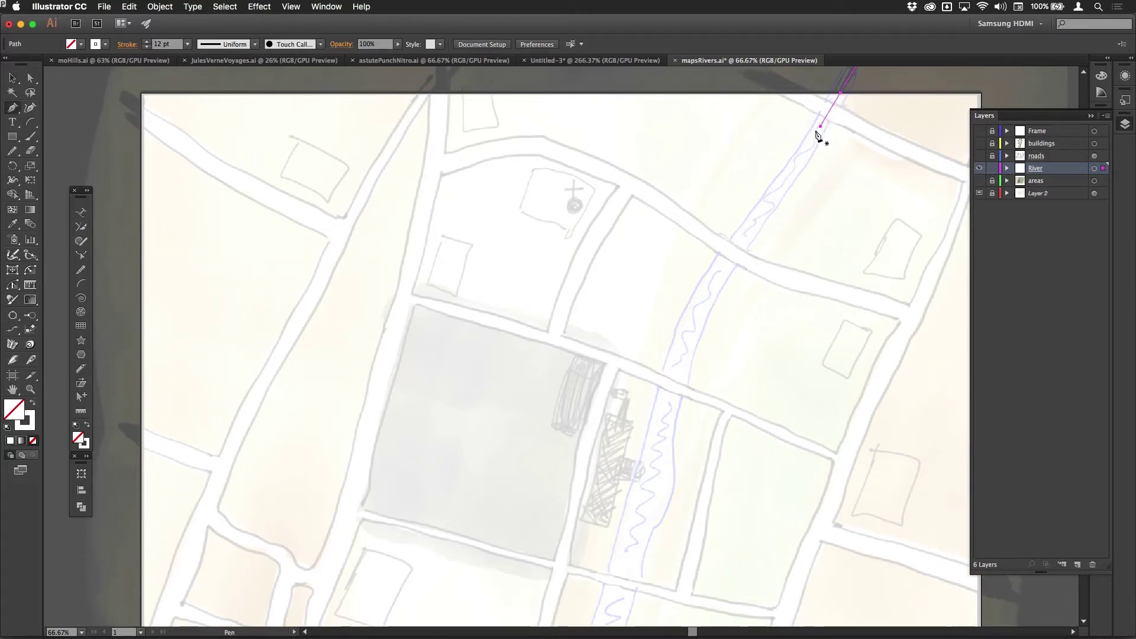
pyautogui.click(769, 198)
pyautogui.click(751, 228)
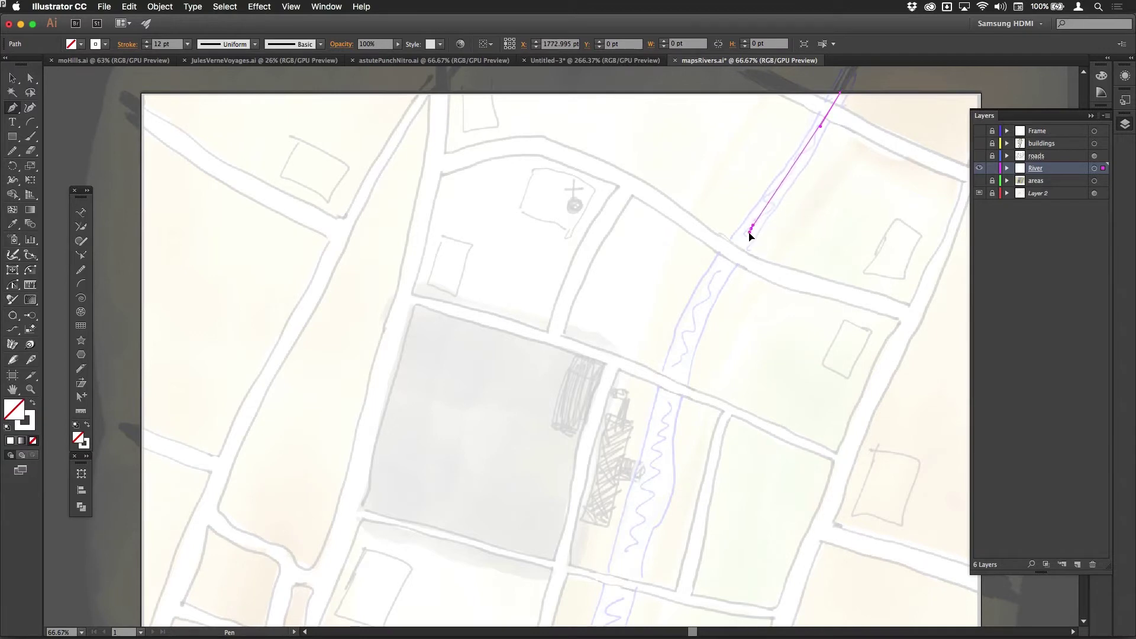
pyautogui.click(732, 259)
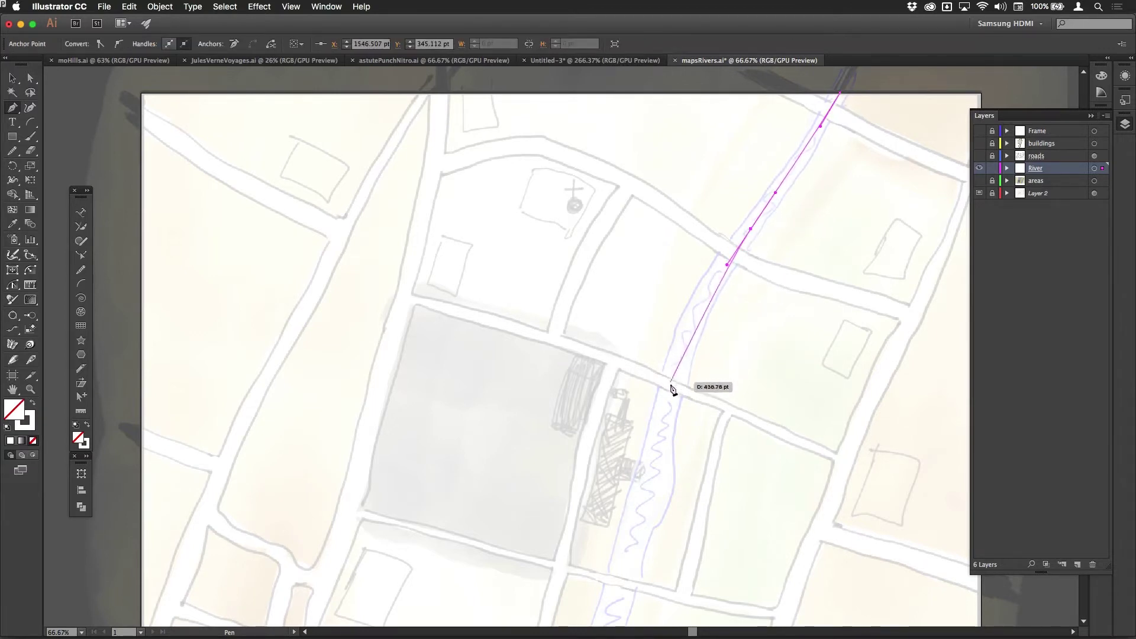
pyautogui.moveTo(670, 391); pyautogui.dragTo(600, 553)
# Reshape the river path's top curve and move its top anchor just above the artboard edge
pyautogui.press('a')
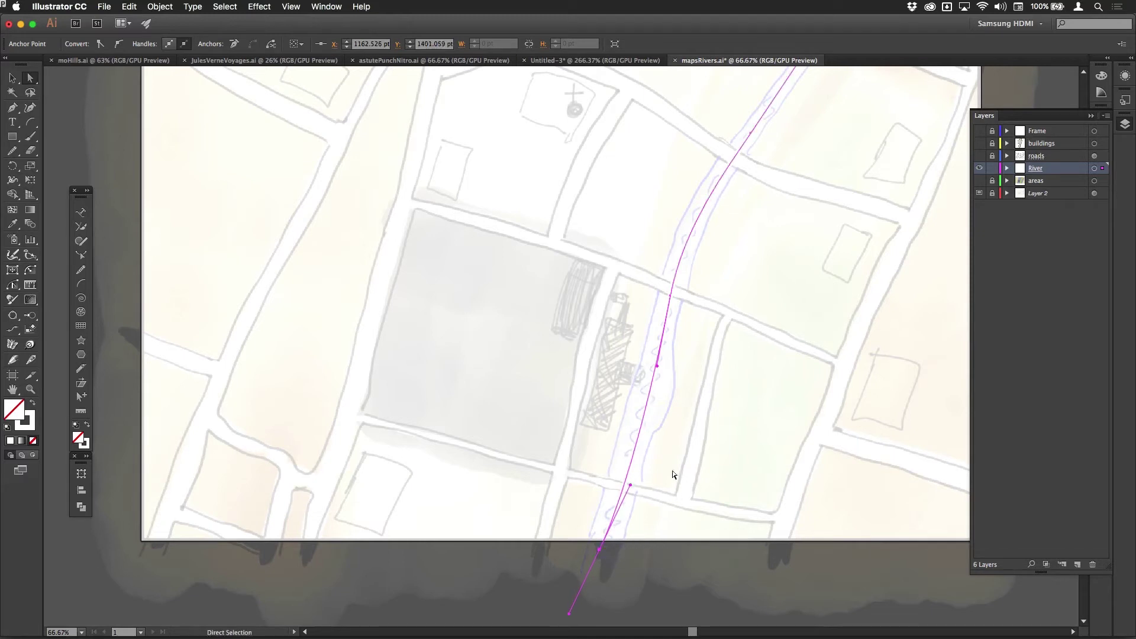
pyautogui.scroll(5, 768, 352)
pyautogui.hscroll(3, 697, 424)
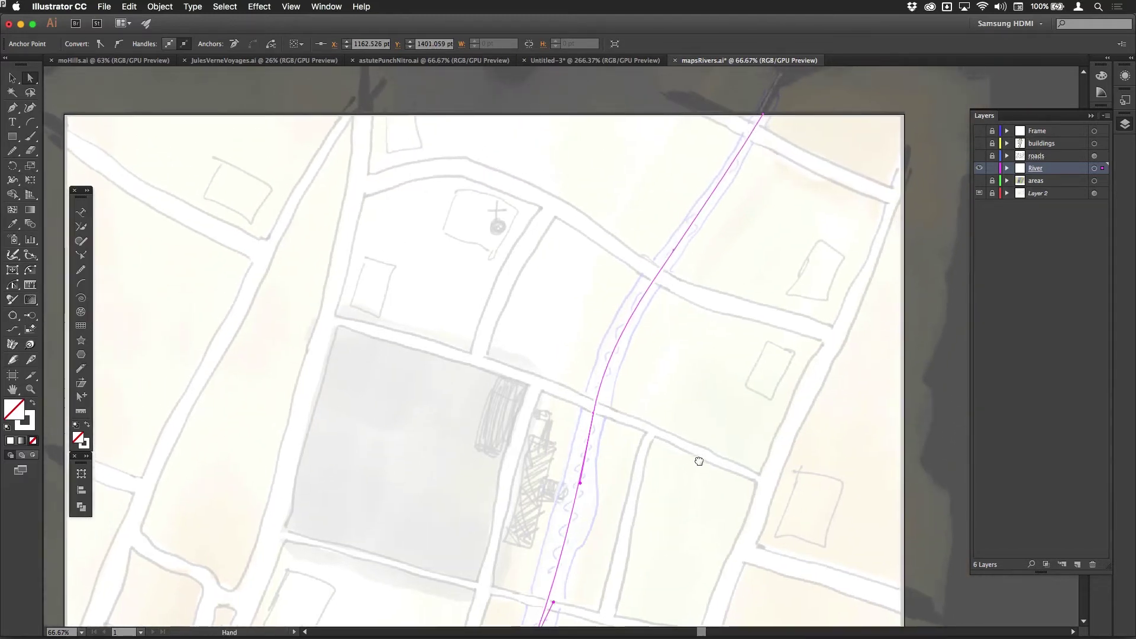
pyautogui.click(778, 95)
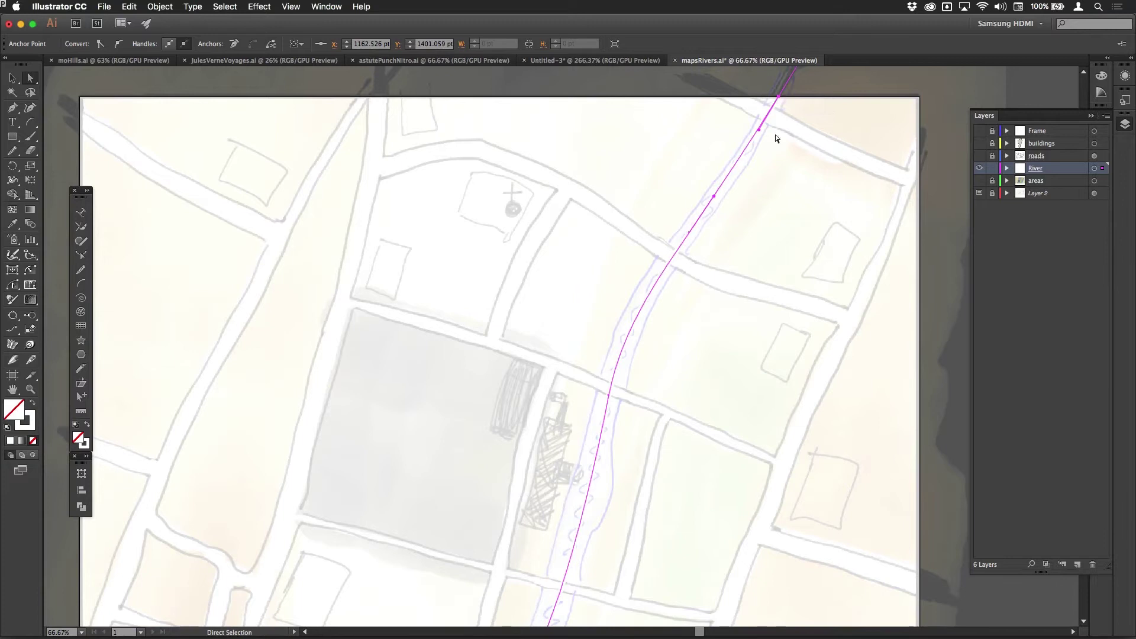
pyautogui.moveTo(762, 131); pyautogui.dragTo(755, 140)
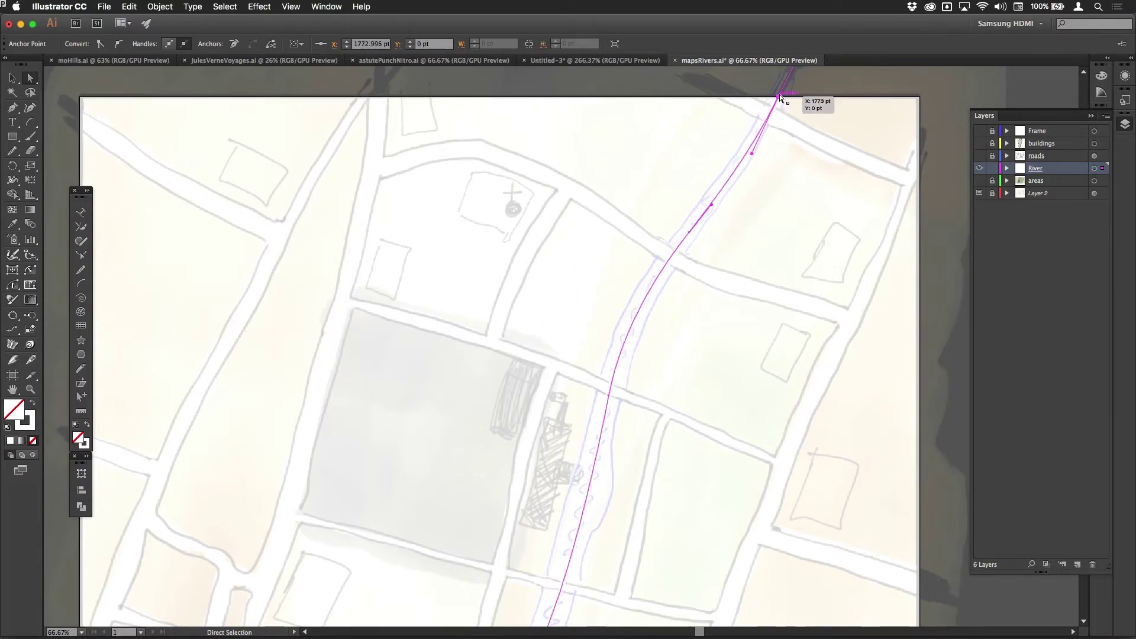
pyautogui.moveTo(781, 97); pyautogui.dragTo(782, 90)
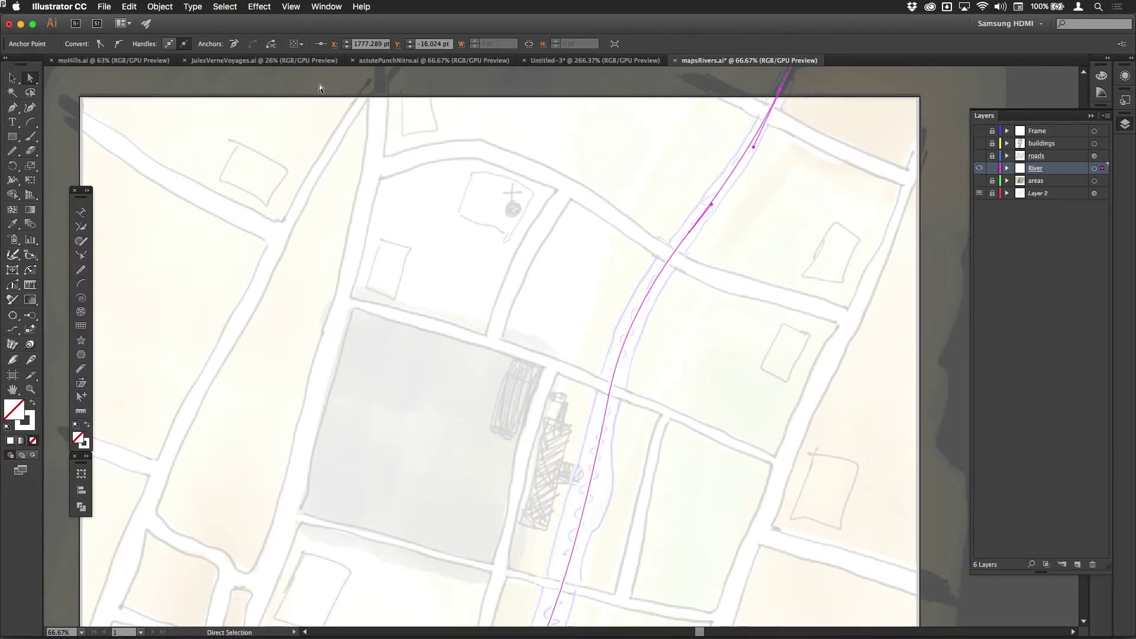
# Raise the river path's stroke weight from 12 pt to 24 pt in the Stroke panel
pyautogui.click(1125, 124)
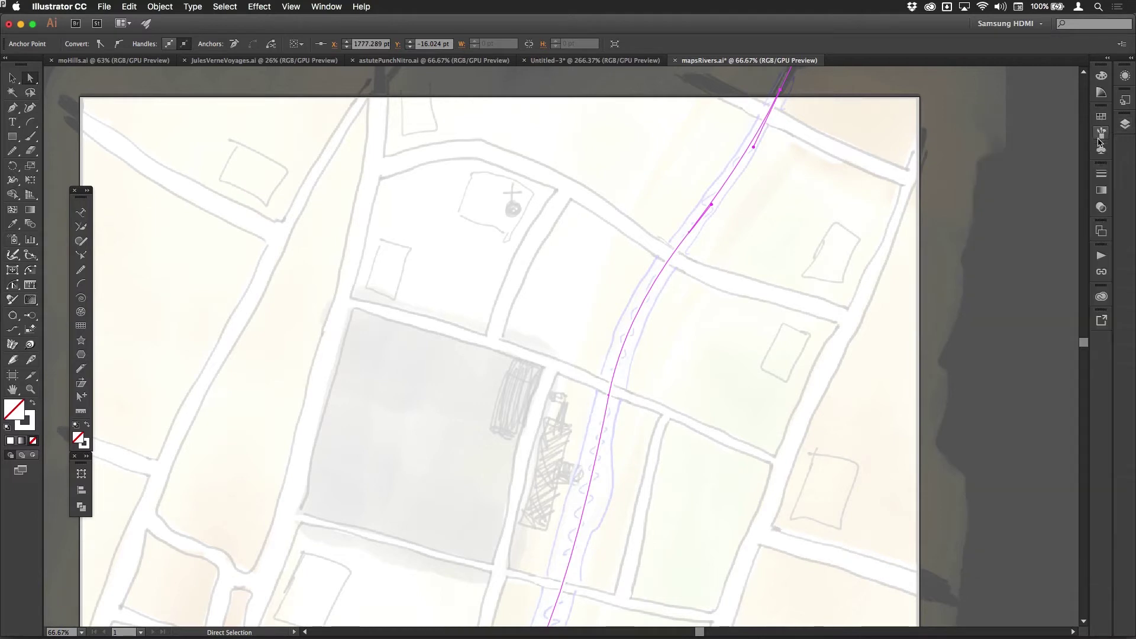
pyautogui.click(1101, 175)
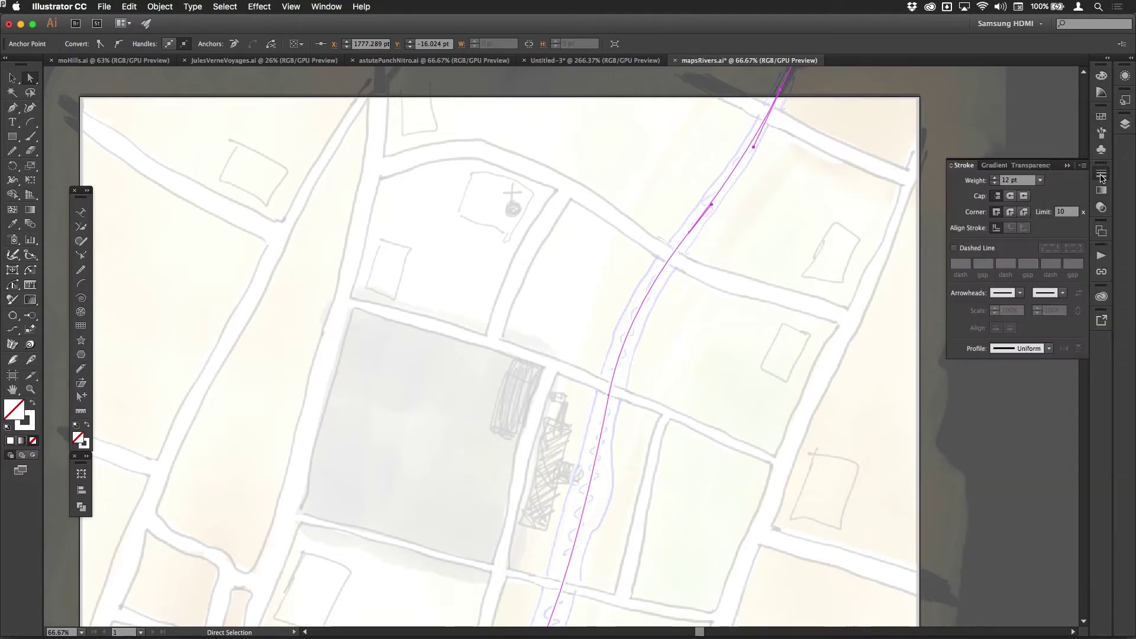
pyautogui.click(1020, 181)
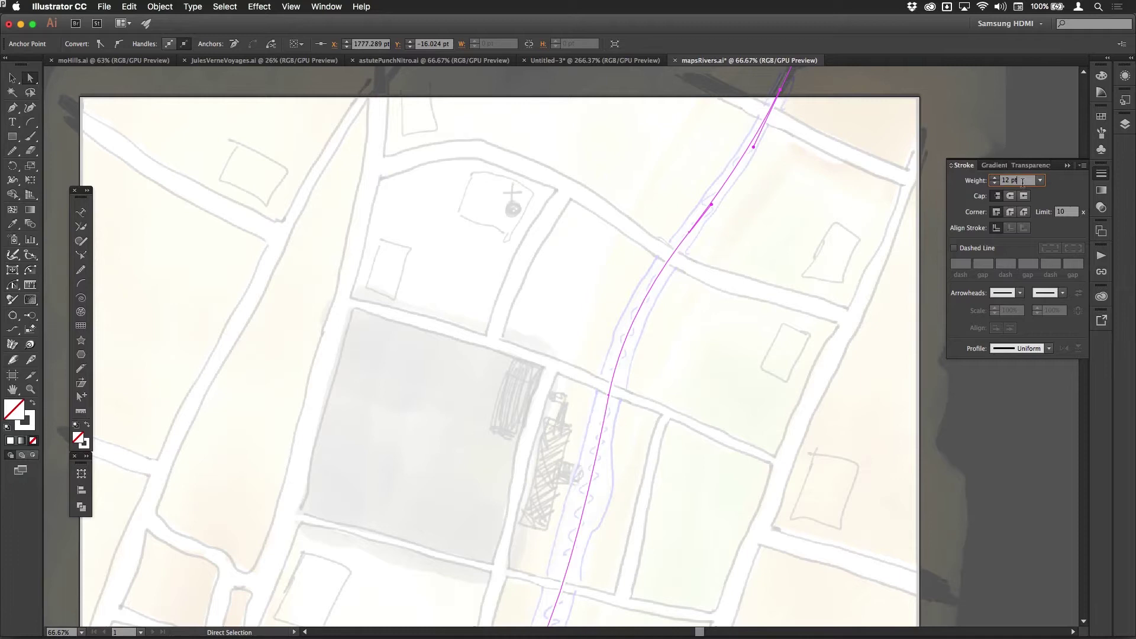
pyautogui.press('Up')
pyautogui.press('Up')
pyautogui.press('Up')
pyautogui.press('Up')
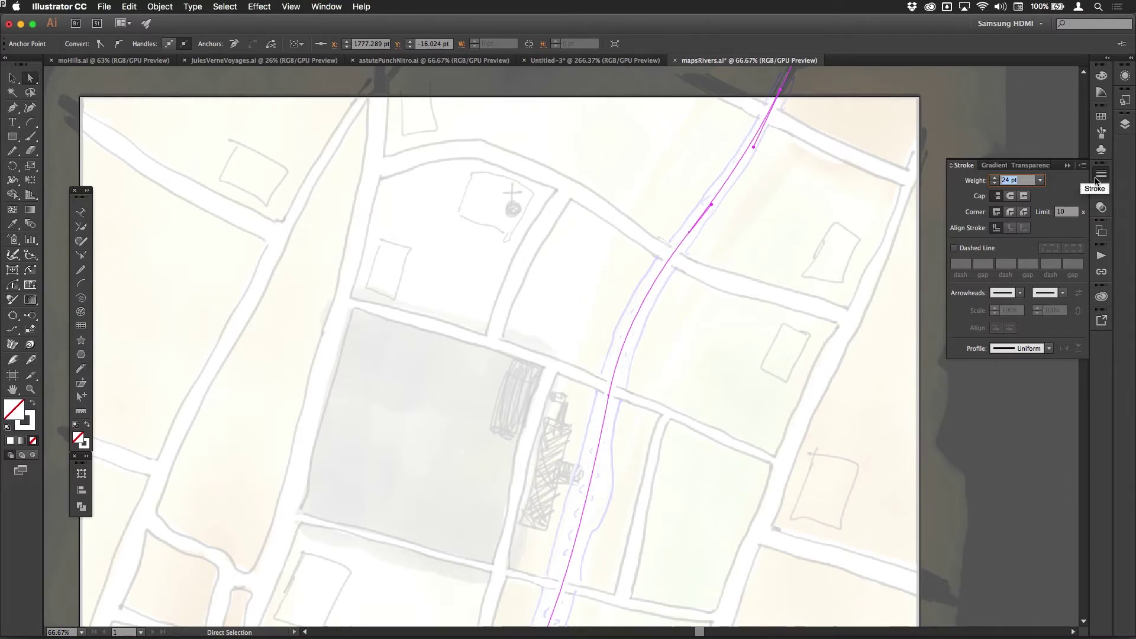
pyautogui.press('Return')
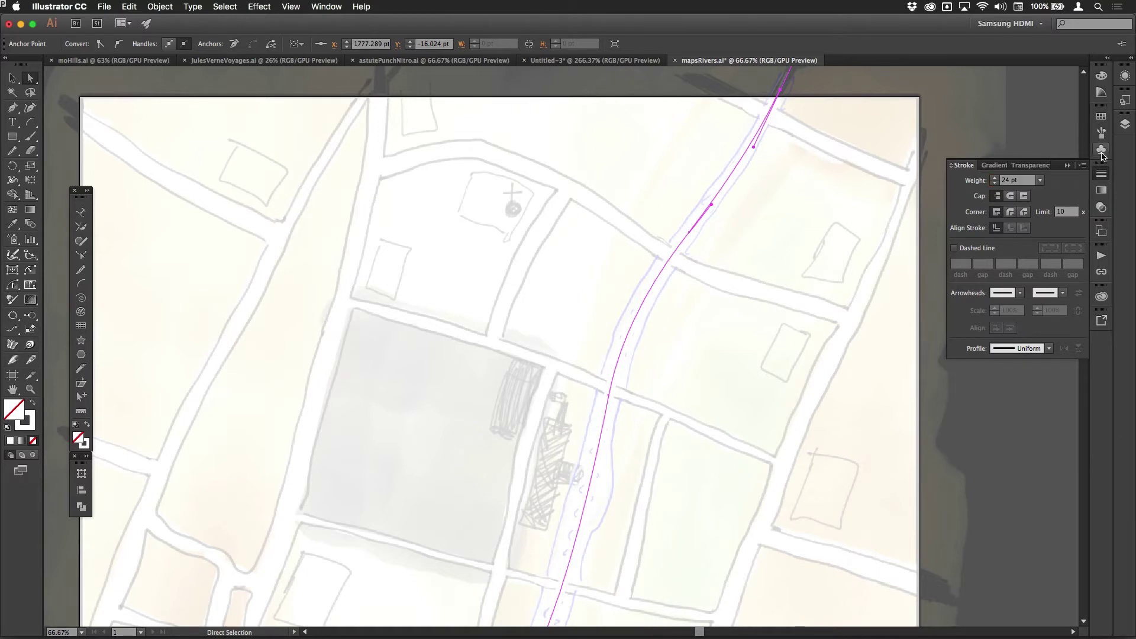
# Set the river path's stroke colour to the pale light blue #c7ecff
pyautogui.click(1103, 118)
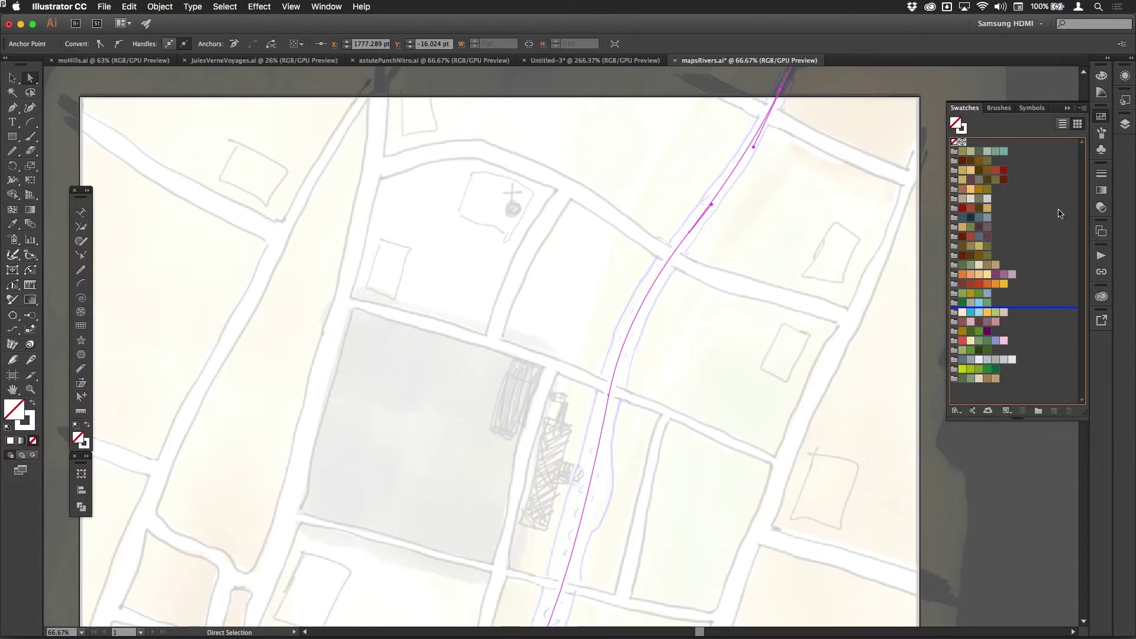
pyautogui.press('x')
pyautogui.click(996, 340)
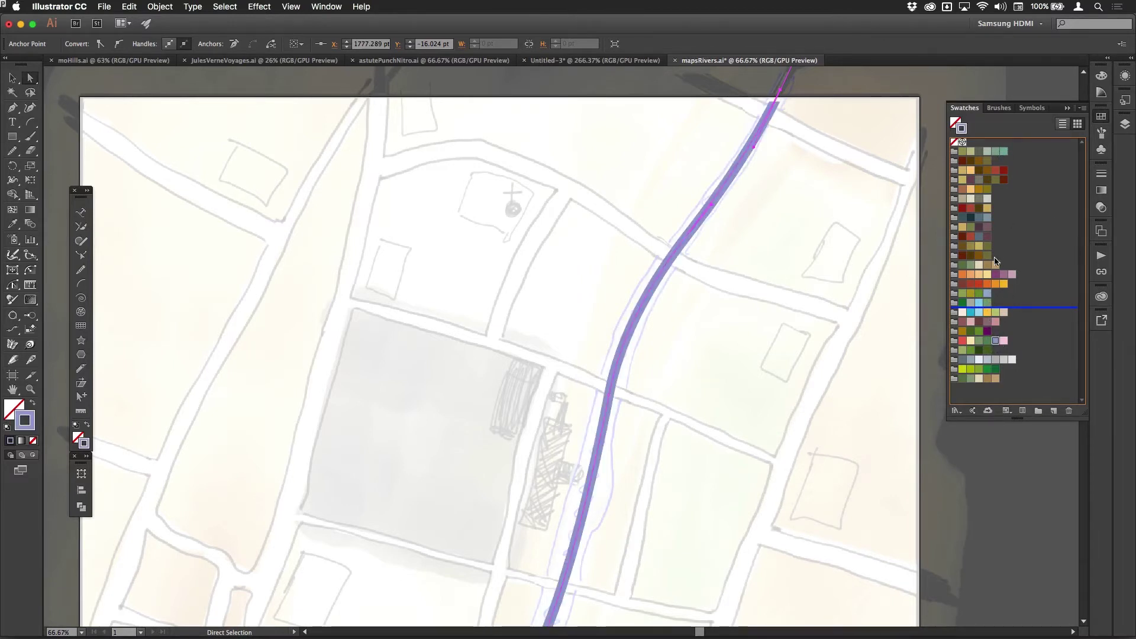
pyautogui.click(1003, 151)
pyautogui.click(1101, 75)
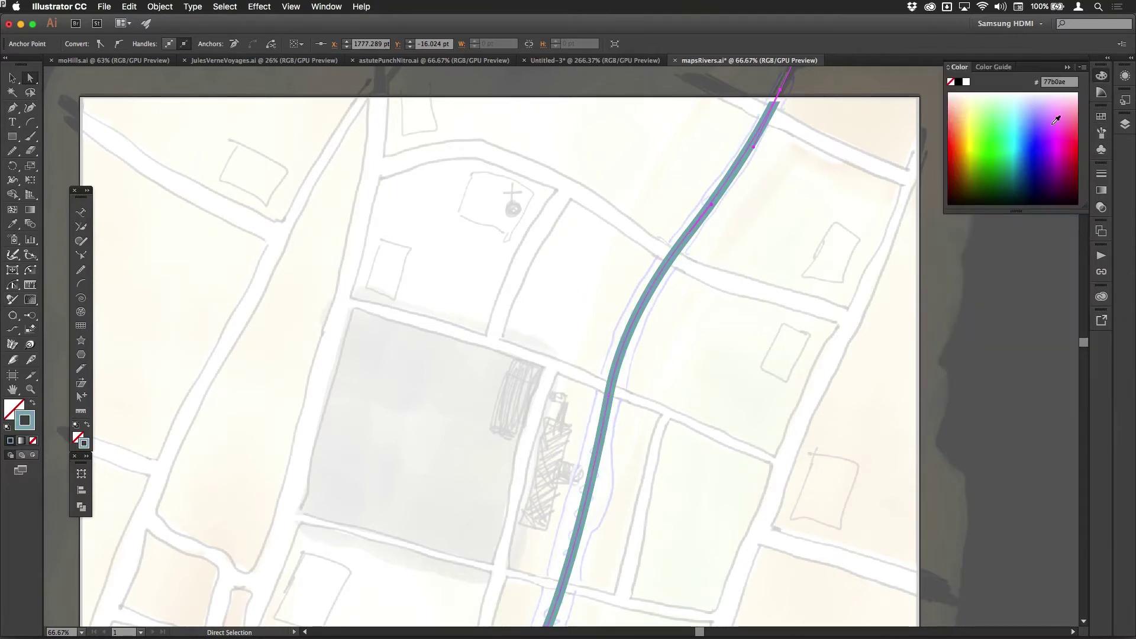
pyautogui.click(1024, 102)
pyautogui.moveTo(1024, 102); pyautogui.dragTo(1023, 99)
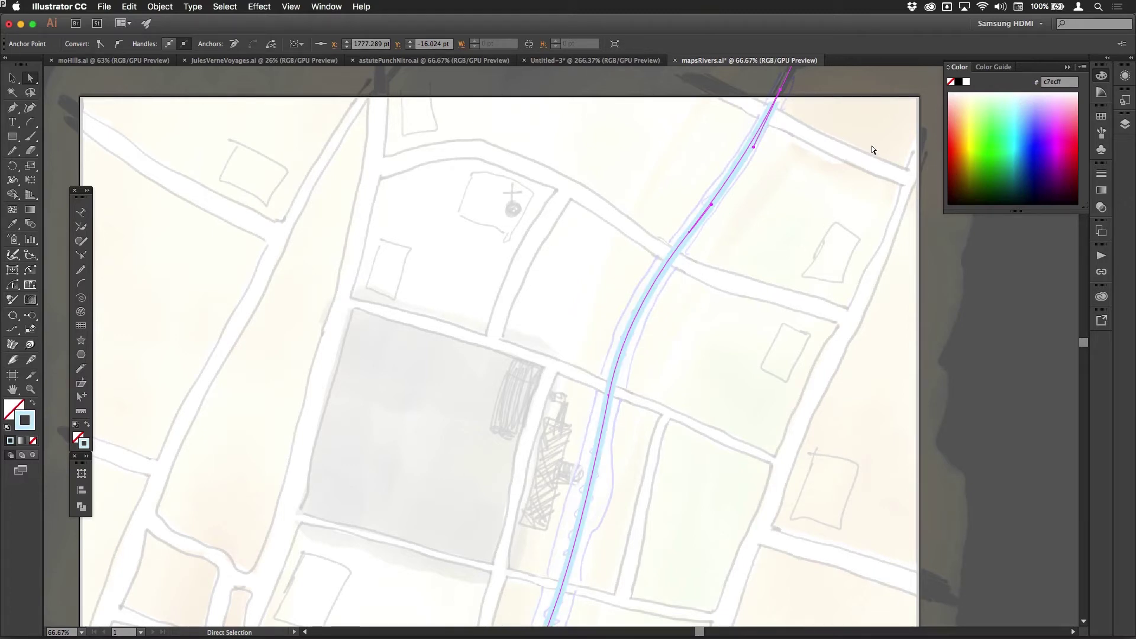
pyautogui.press('super+minus')
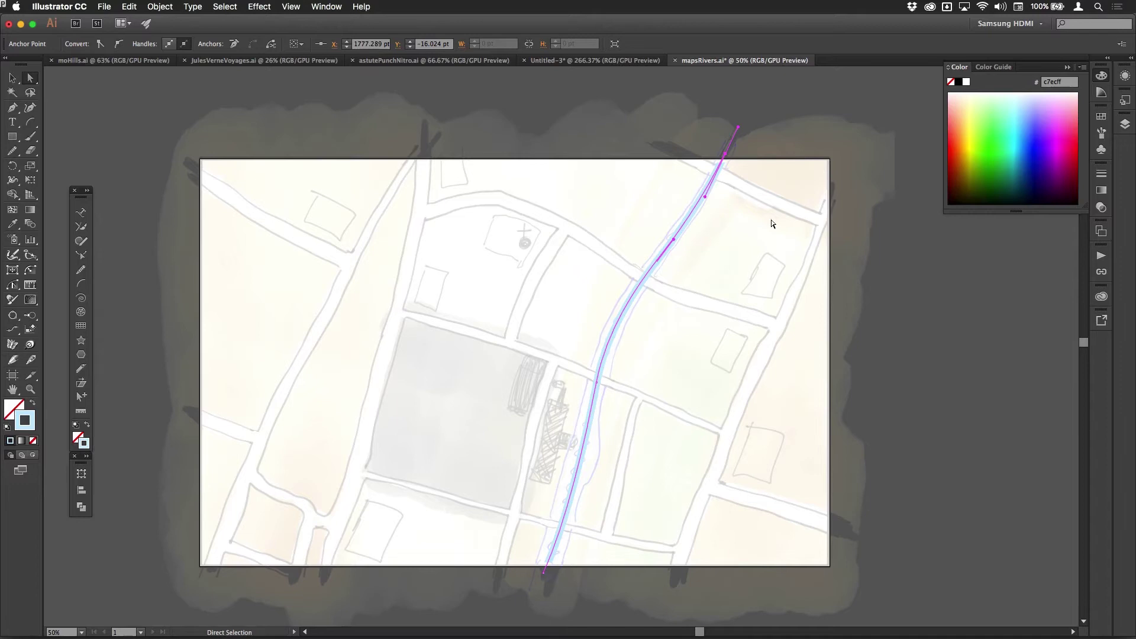
# Zoom in on the river's upper section and switch to the Width Tool
pyautogui.press('z')
pyautogui.moveTo(634, 146); pyautogui.dragTo(715, 203)
pyautogui.press('space')
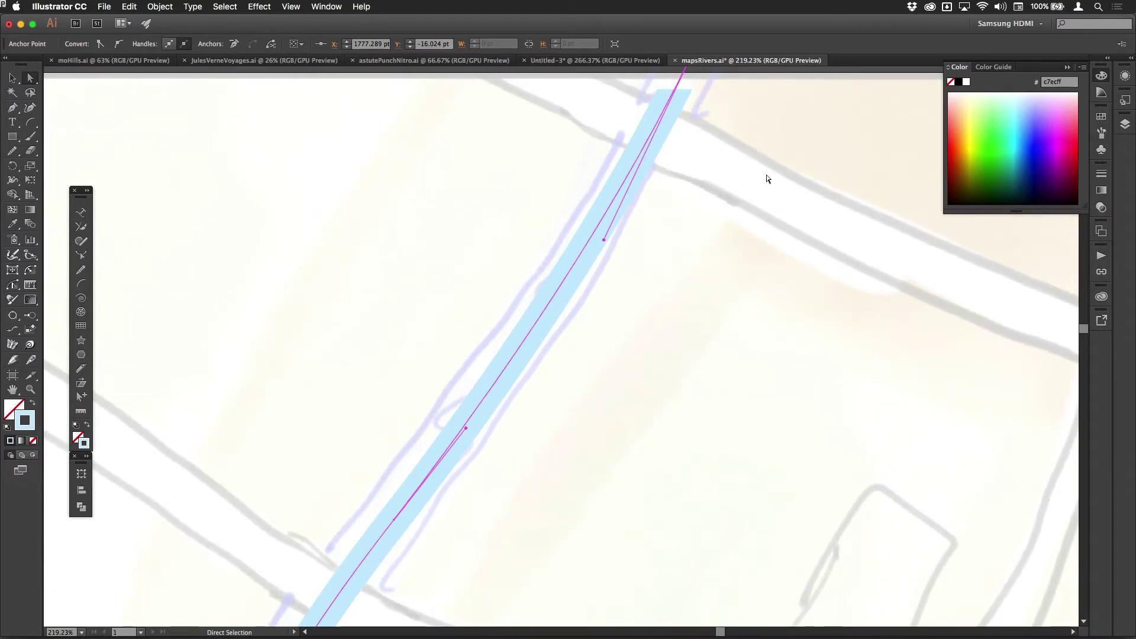
pyautogui.press('super')
pyautogui.hotkey('shift', 'w')
pyautogui.click(13, 180)
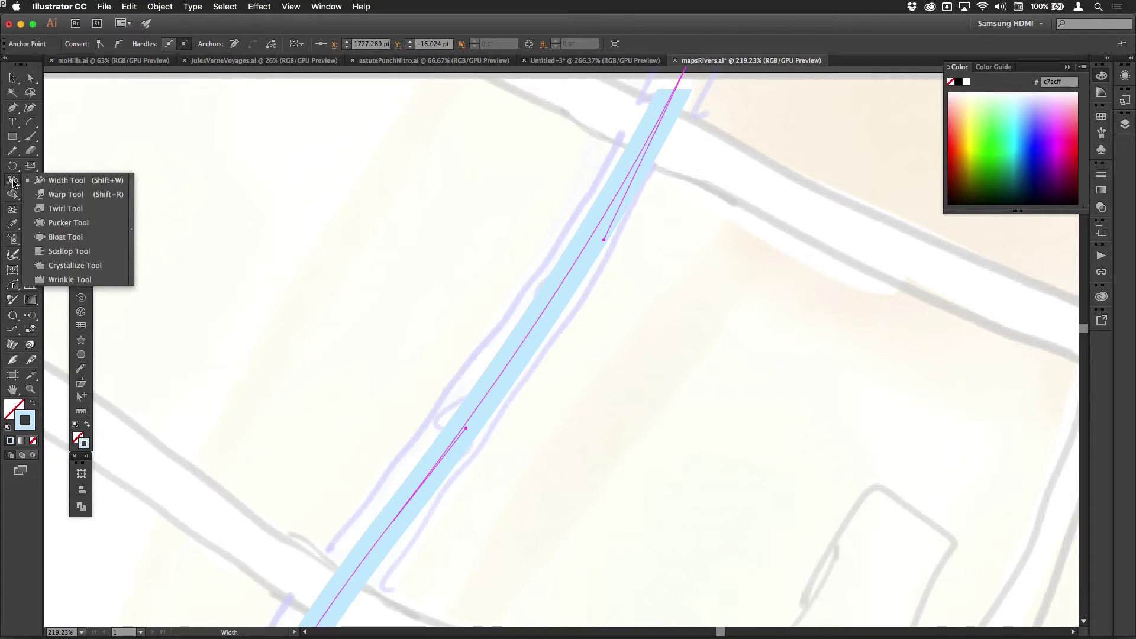
pyautogui.click(84, 183)
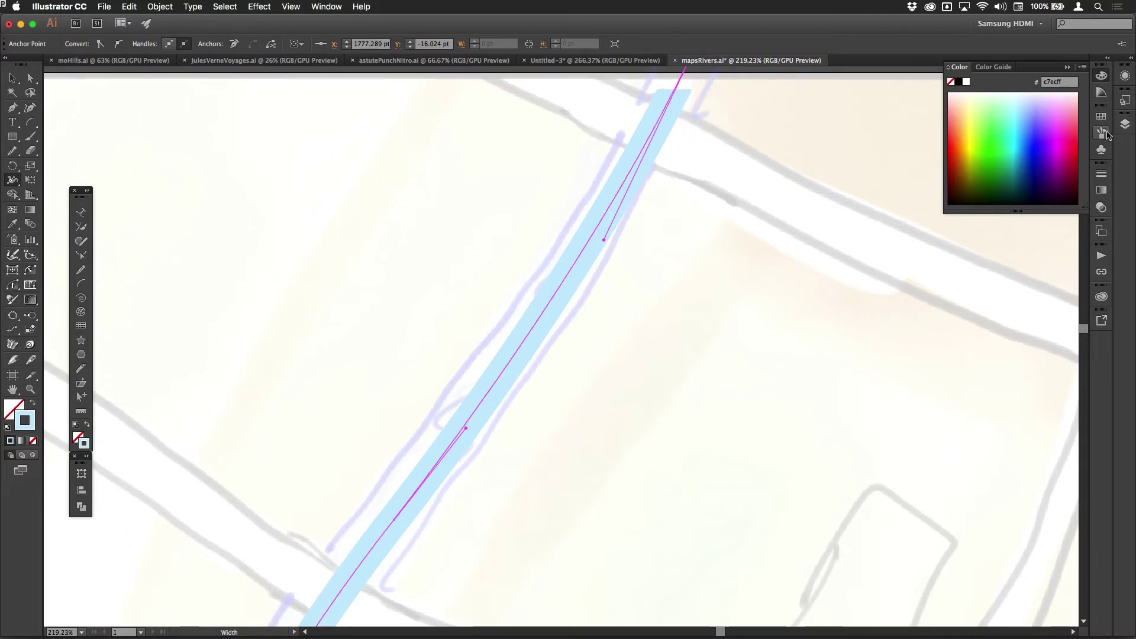
# Raise the river's stroke weight to 38 pt in the Stroke panel
pyautogui.click(1101, 173)
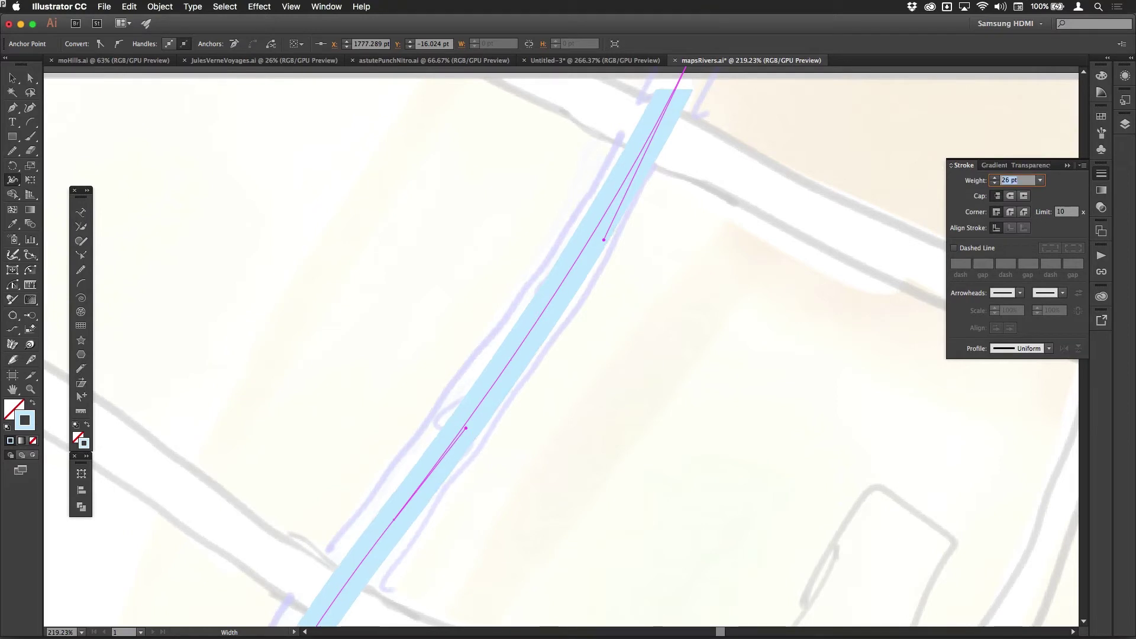
pyautogui.write('31')
pyautogui.press('Return')
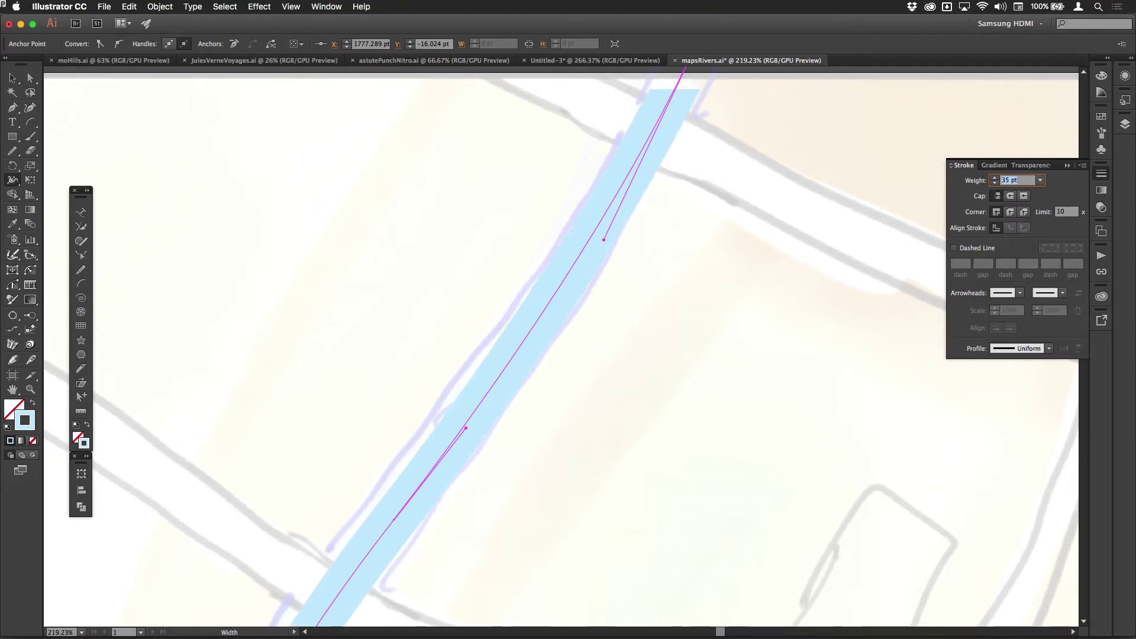
pyautogui.write('38')
pyautogui.press('Return')
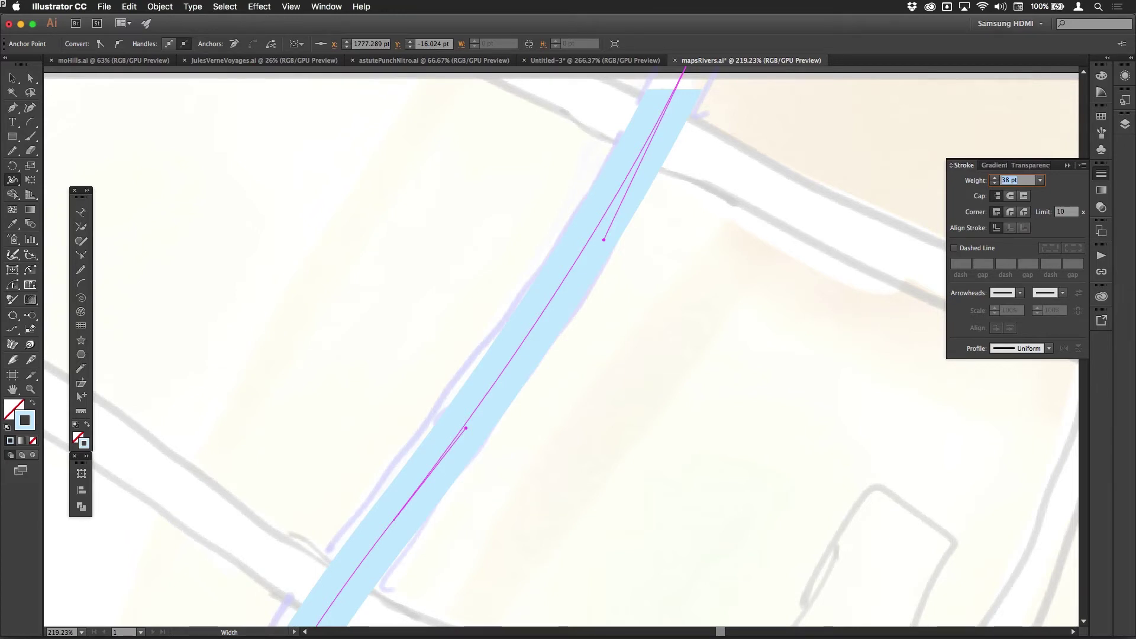
pyautogui.press('Escape')
# Drag width points along the river to vary its thickness to roughly 66–73 pt
pyautogui.moveTo(687, 443); pyautogui.dragTo(794, 114)
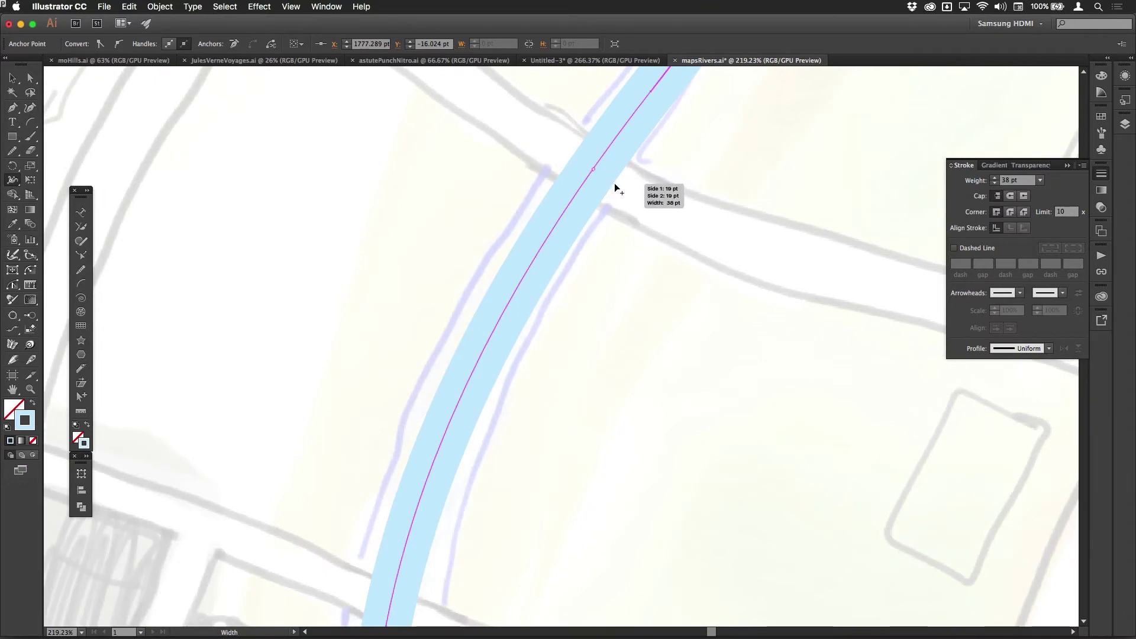
pyautogui.moveTo(611, 182); pyautogui.dragTo(626, 185)
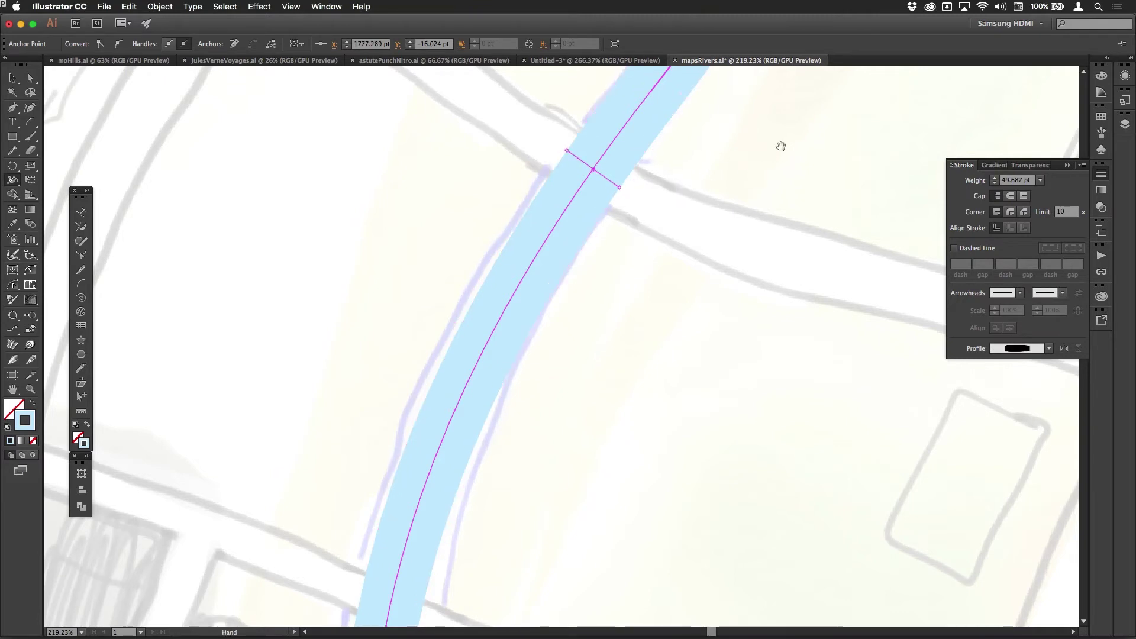
pyautogui.moveTo(781, 146)
pyautogui.mouseDown()
pyautogui.moveTo(641, 352)
pyautogui.moveTo(472, 557)
pyautogui.moveTo(503, 536)
pyautogui.moveTo(573, 413)
pyautogui.moveTo(483, 539)
pyautogui.moveTo(710, 91)
pyautogui.mouseUp()
pyautogui.moveTo(509, 432); pyautogui.dragTo(522, 381)
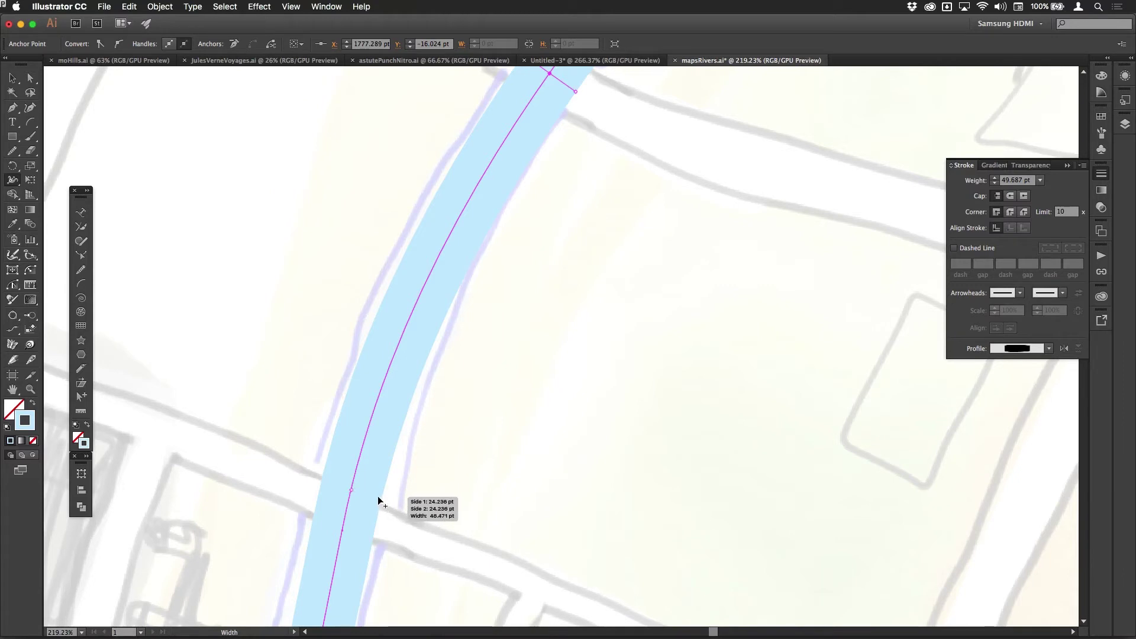
pyautogui.moveTo(379, 497); pyautogui.dragTo(399, 505)
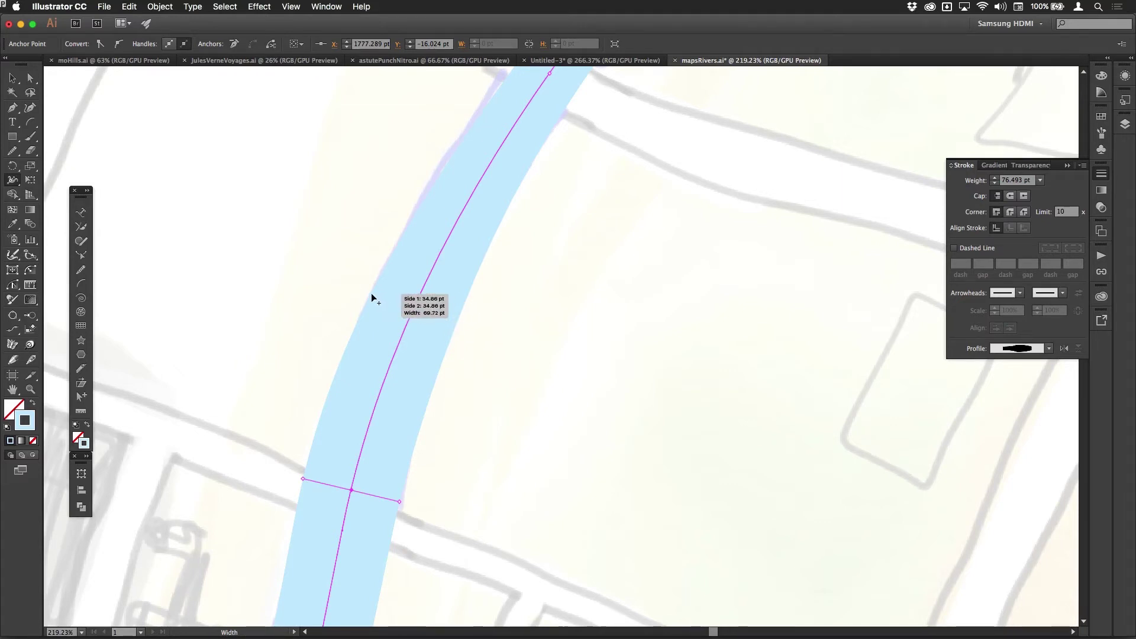
pyautogui.moveTo(371, 294); pyautogui.dragTo(377, 296)
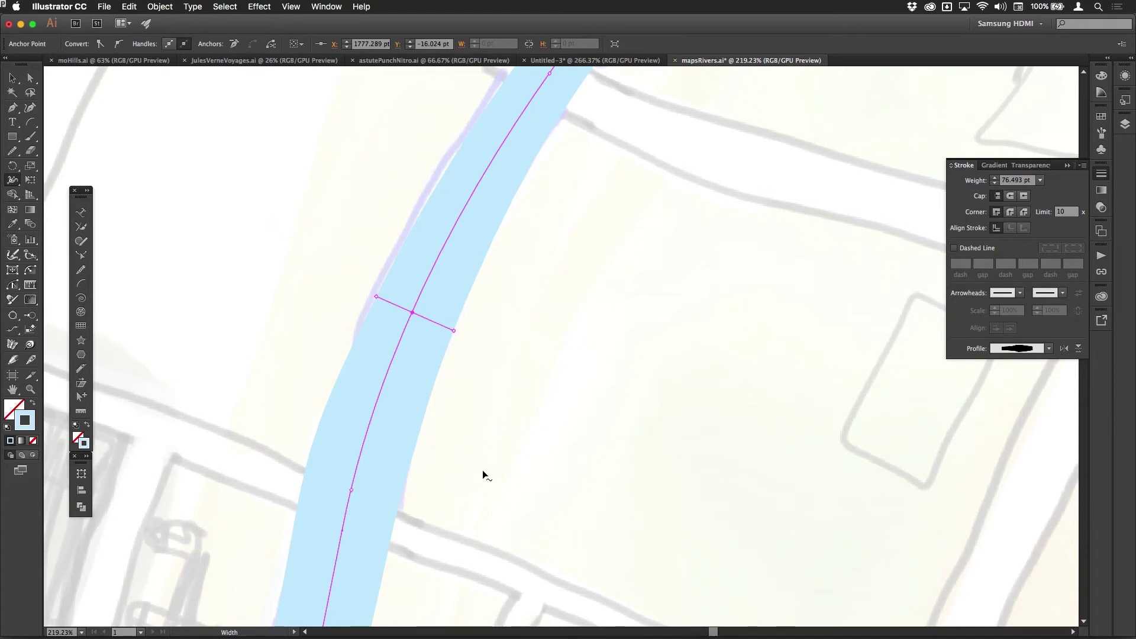
# Add width points beside the hatched building, widening both river banks outward
pyautogui.moveTo(471, 484); pyautogui.dragTo(524, 155)
pyautogui.moveTo(444, 380); pyautogui.dragTo(471, 329)
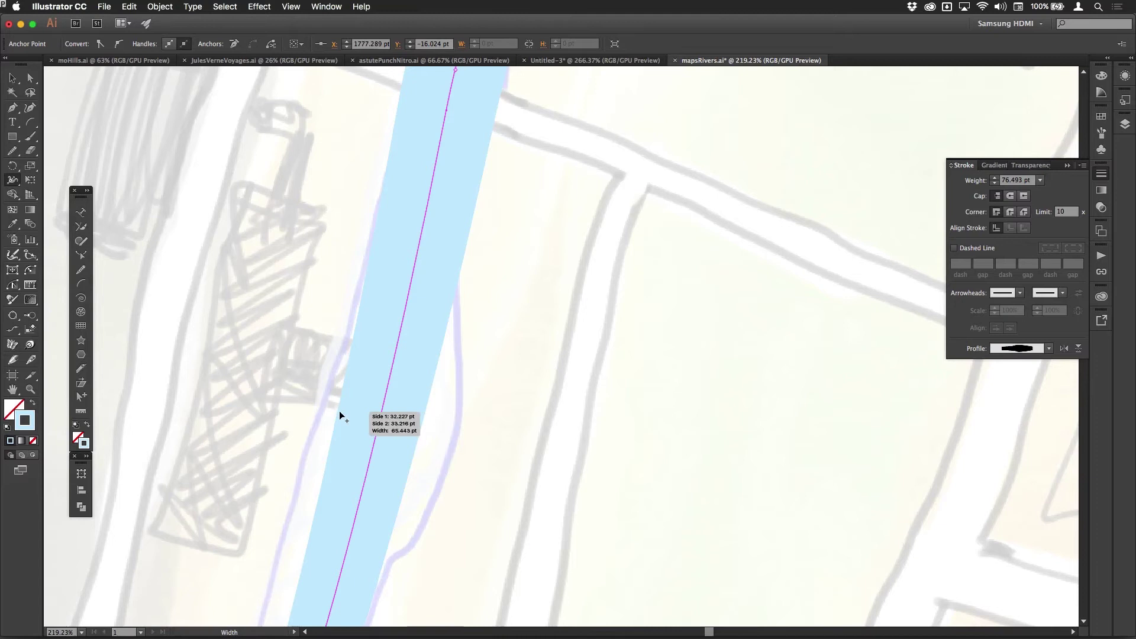
pyautogui.moveTo(339, 411); pyautogui.dragTo(319, 409)
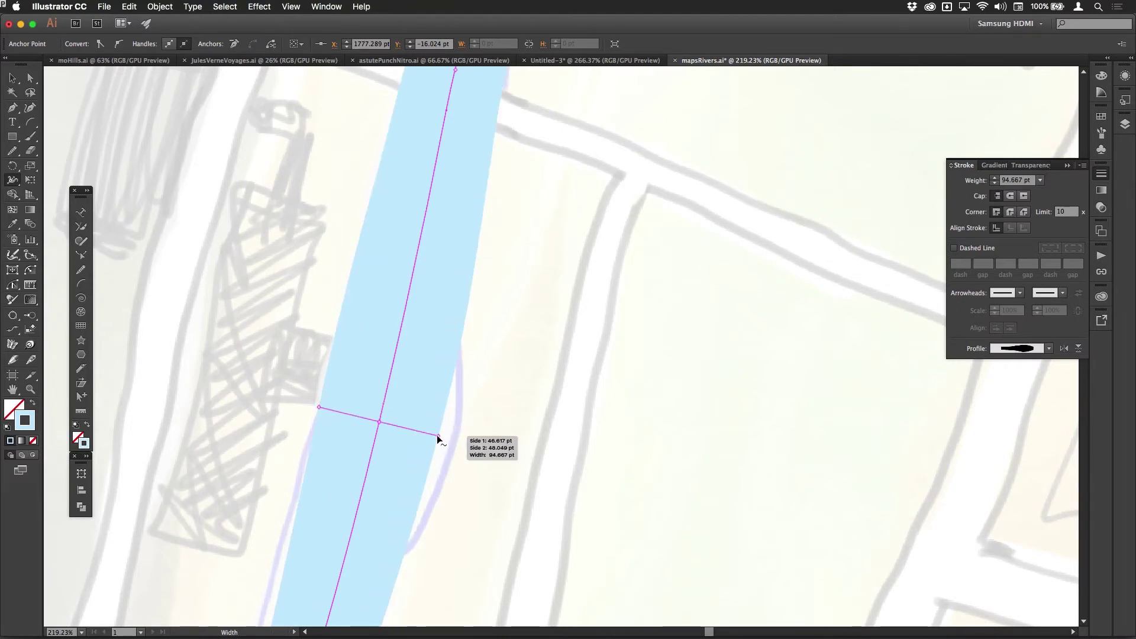
pyautogui.moveTo(437, 435); pyautogui.dragTo(453, 438)
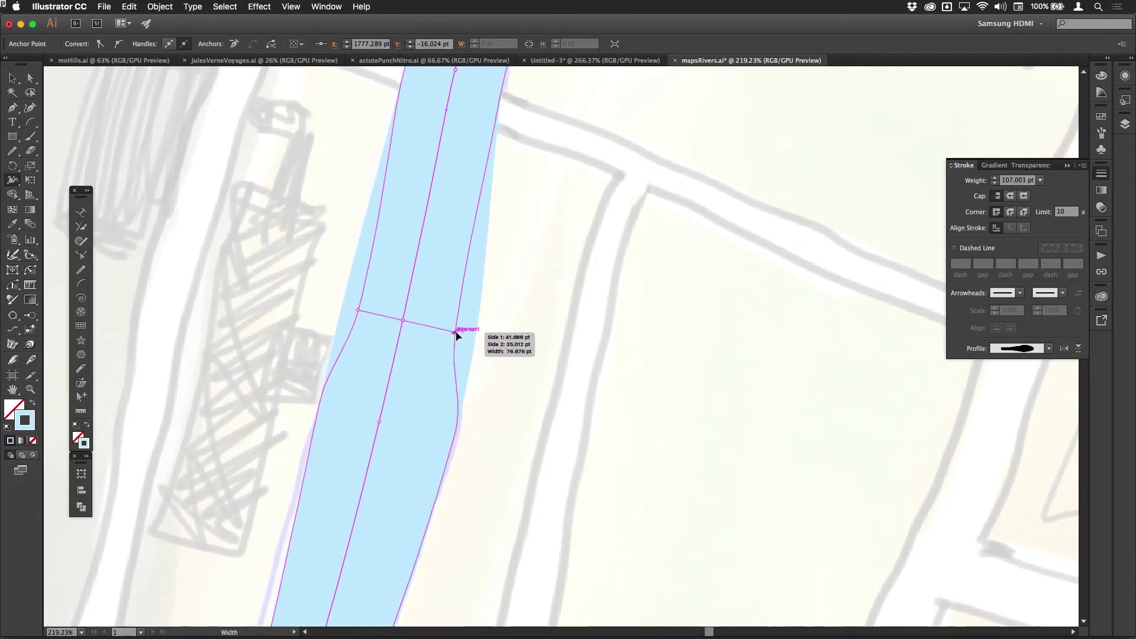
pyautogui.moveTo(456, 335); pyautogui.dragTo(457, 335)
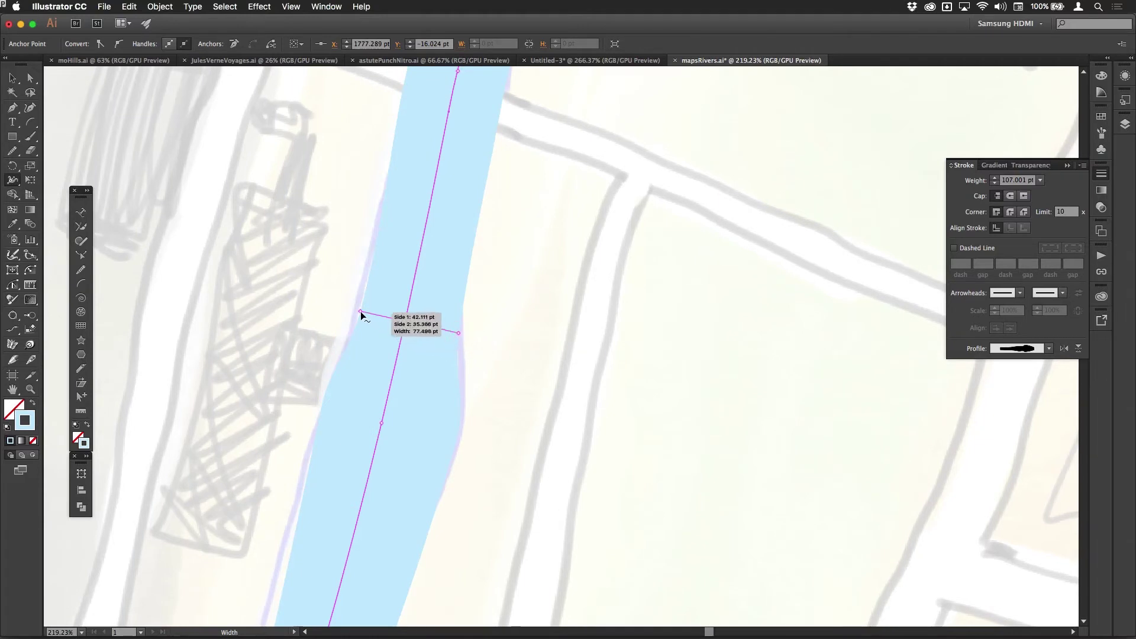
pyautogui.moveTo(360, 312); pyautogui.dragTo(355, 311)
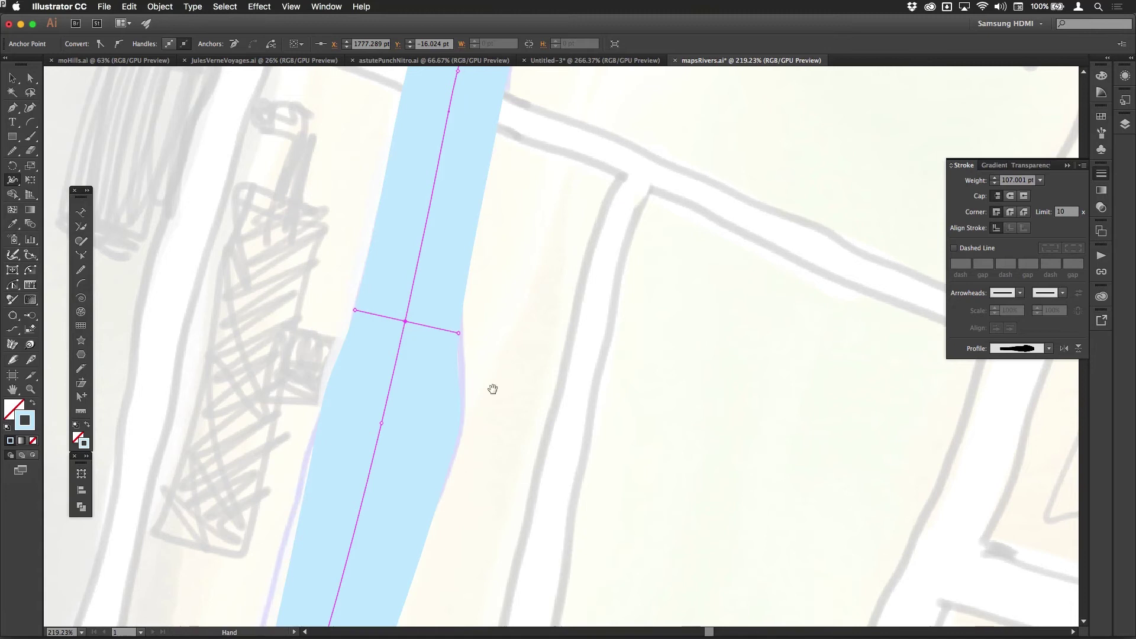
# Narrow and widen the river's lower section, swelling it to about 92–98 pt
pyautogui.moveTo(489, 388); pyautogui.dragTo(513, 240)
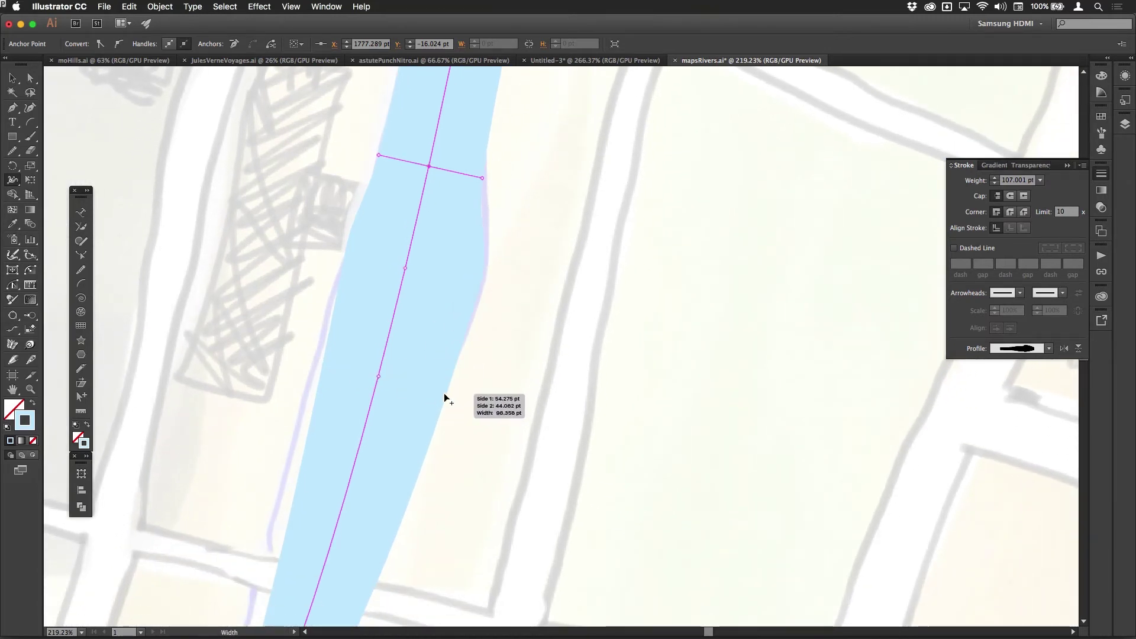
pyautogui.moveTo(444, 392); pyautogui.dragTo(432, 395)
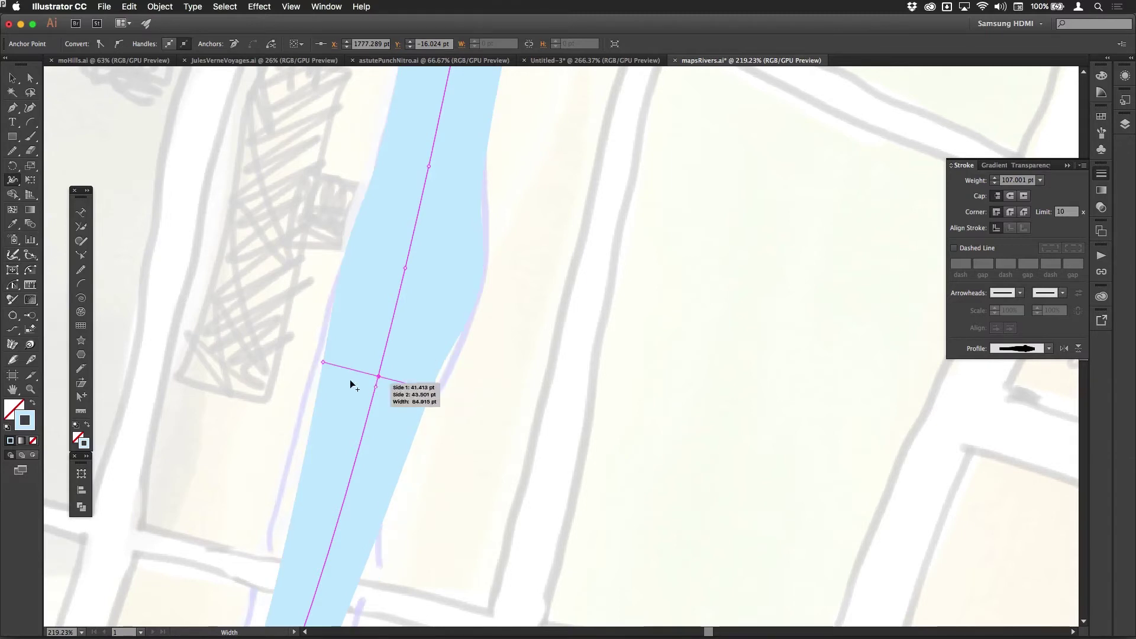
pyautogui.moveTo(324, 363); pyautogui.dragTo(318, 364)
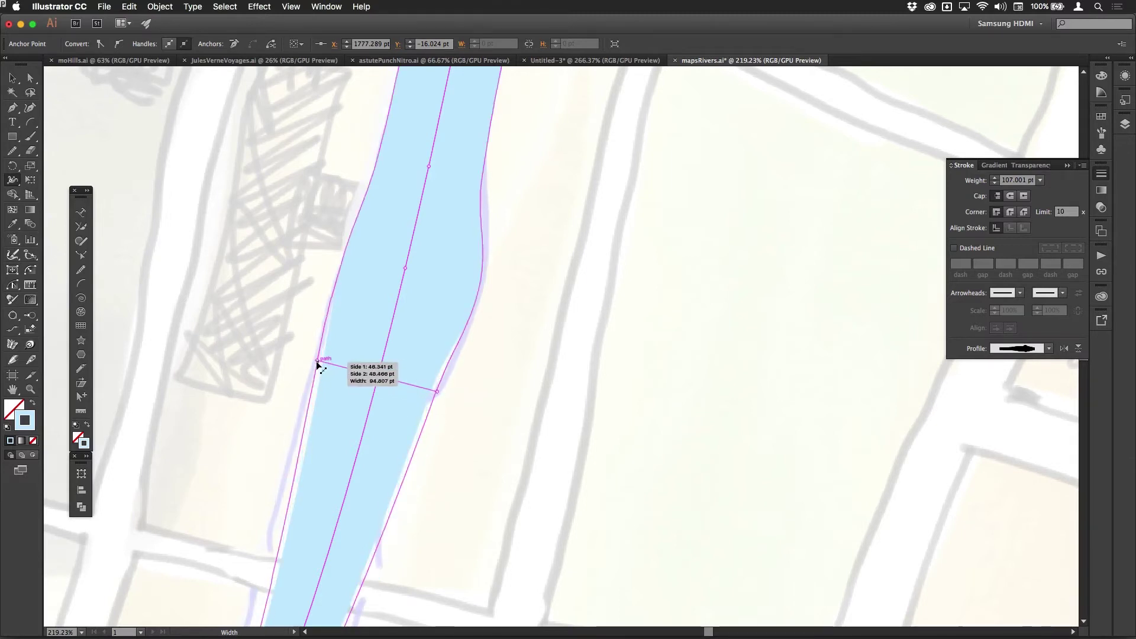
pyautogui.moveTo(436, 394); pyautogui.dragTo(433, 391)
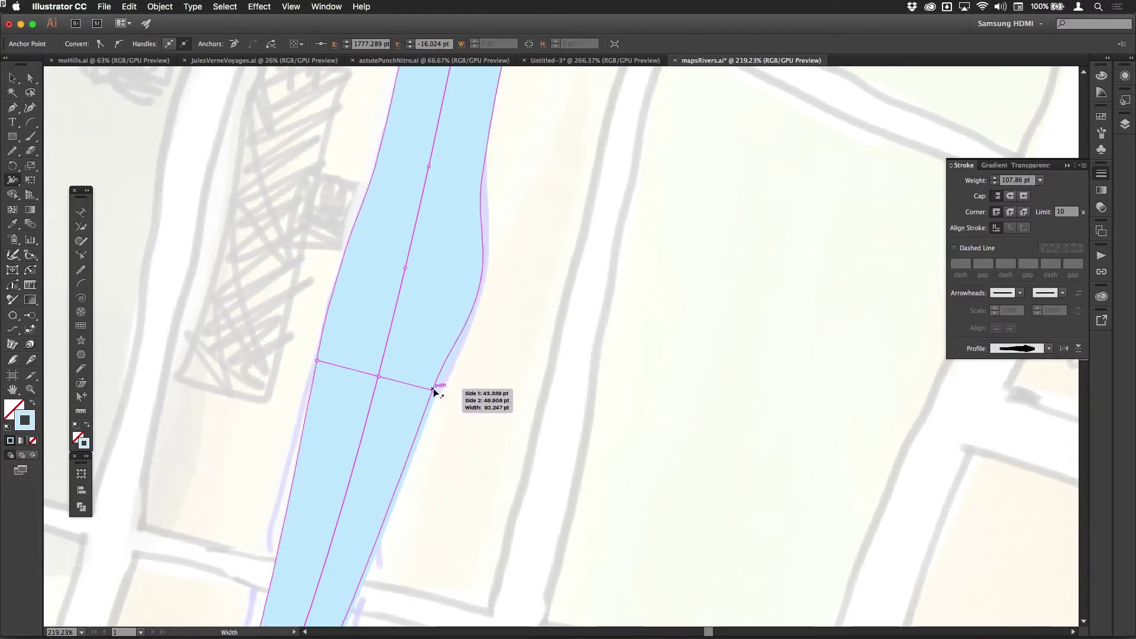
pyautogui.scroll(-5, 480, 401)
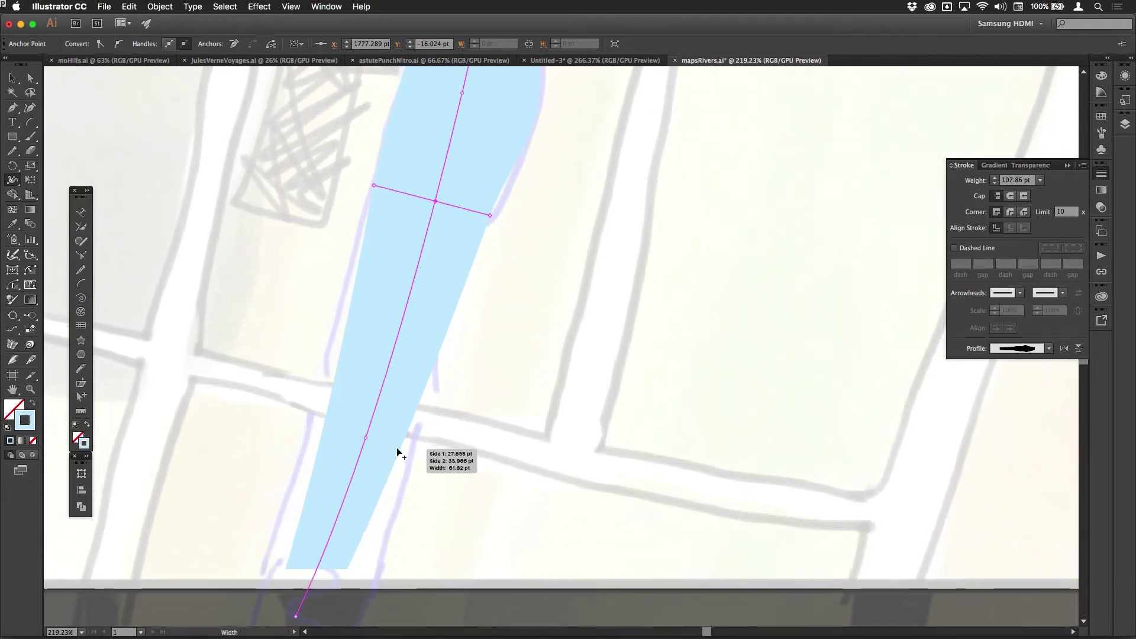
# Add and drag width points near the river's southern end, swelling it to about 107 pt
pyautogui.moveTo(400, 435); pyautogui.dragTo(408, 438)
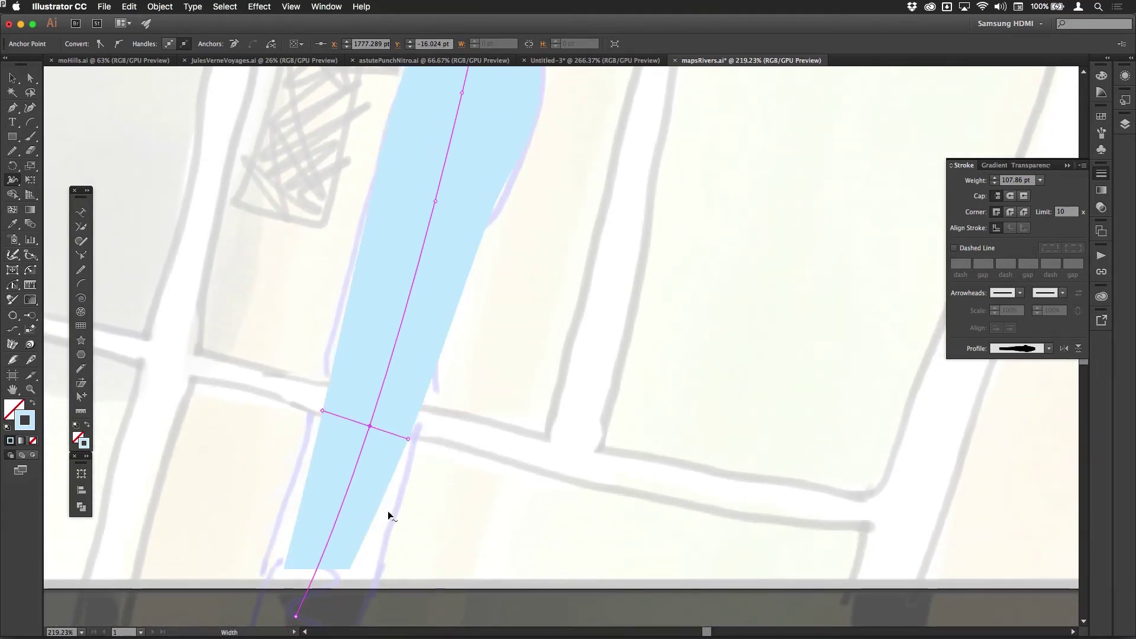
pyautogui.click(374, 544)
pyautogui.moveTo(363, 535)
pyautogui.mouseDown()
pyautogui.moveTo(385, 534)
pyautogui.moveTo(368, 535)
pyautogui.mouseUp()
pyautogui.scroll(-3, 420, 532)
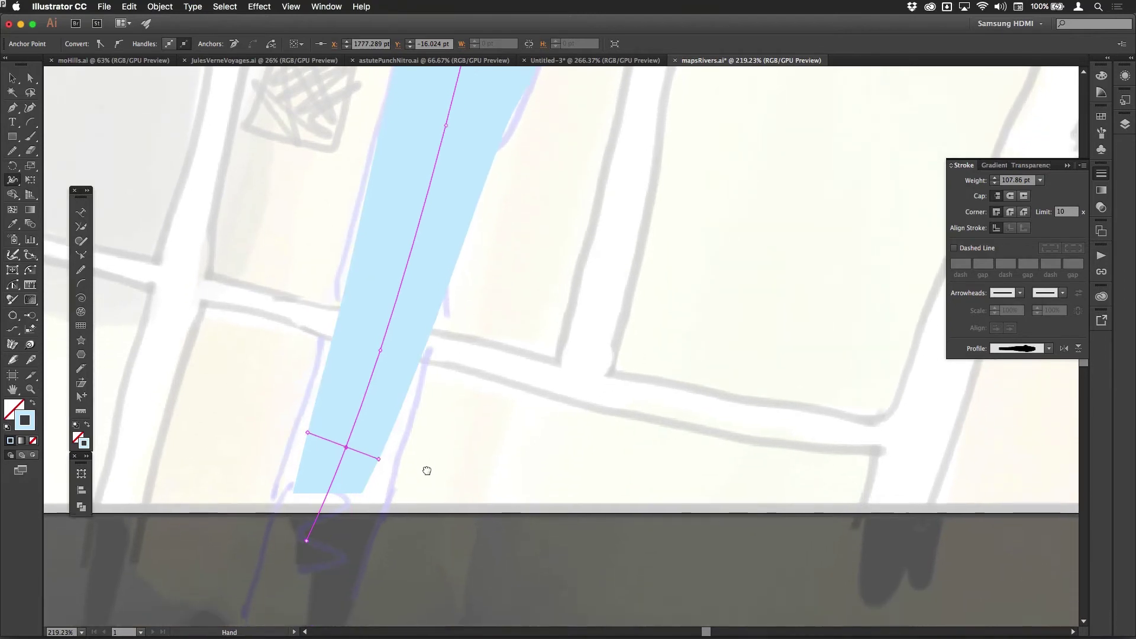
pyautogui.moveTo(328, 551); pyautogui.dragTo(354, 559)
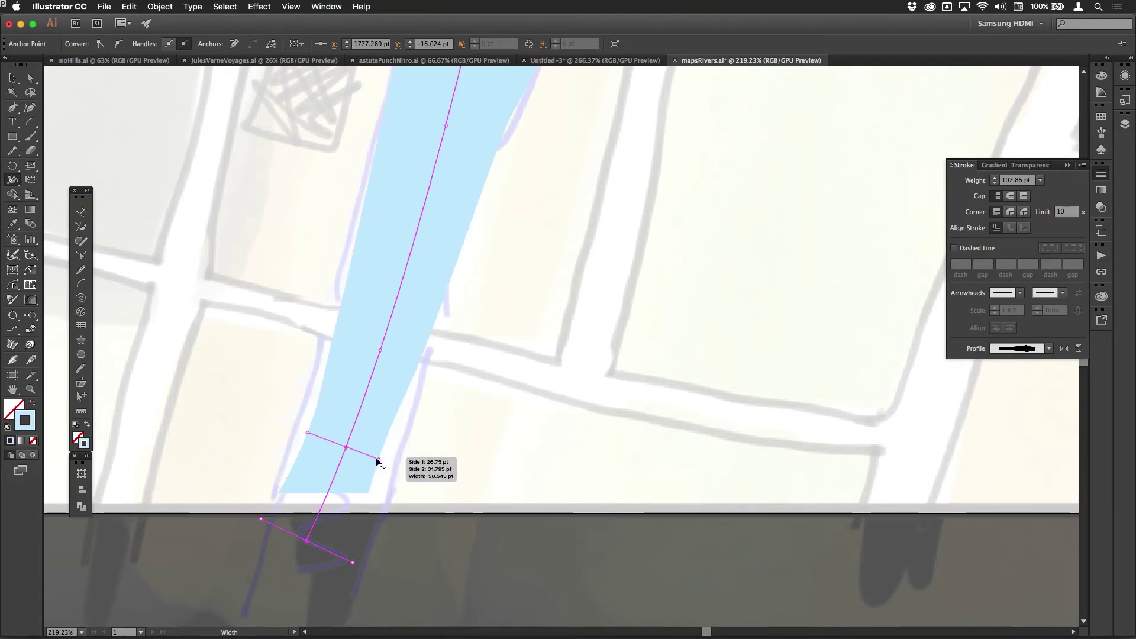
pyautogui.moveTo(379, 458); pyautogui.dragTo(391, 465)
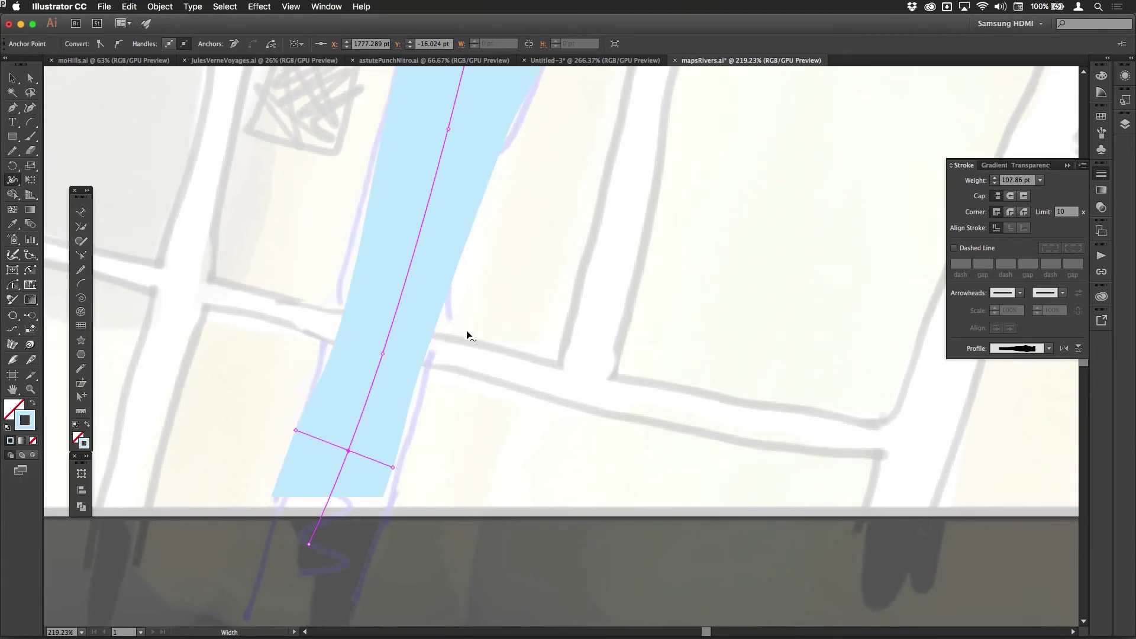
pyautogui.moveTo(502, 326); pyautogui.dragTo(443, 556)
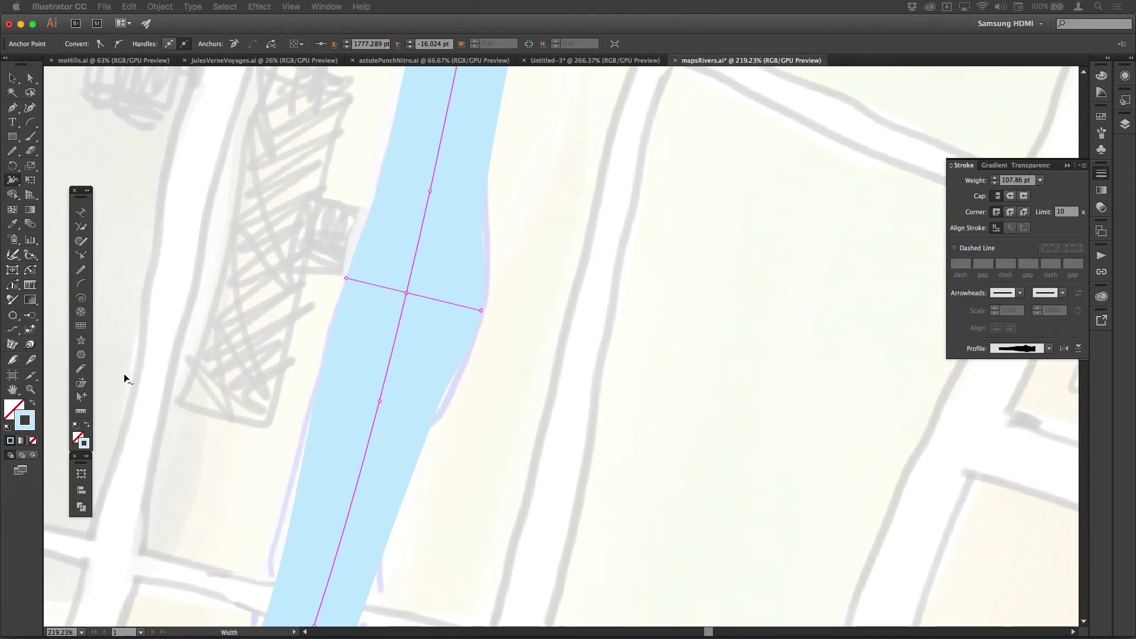
# Set the middle width point's sides to 60 pt and 44 pt, 104 pt total
pyautogui.doubleClick(406, 292)
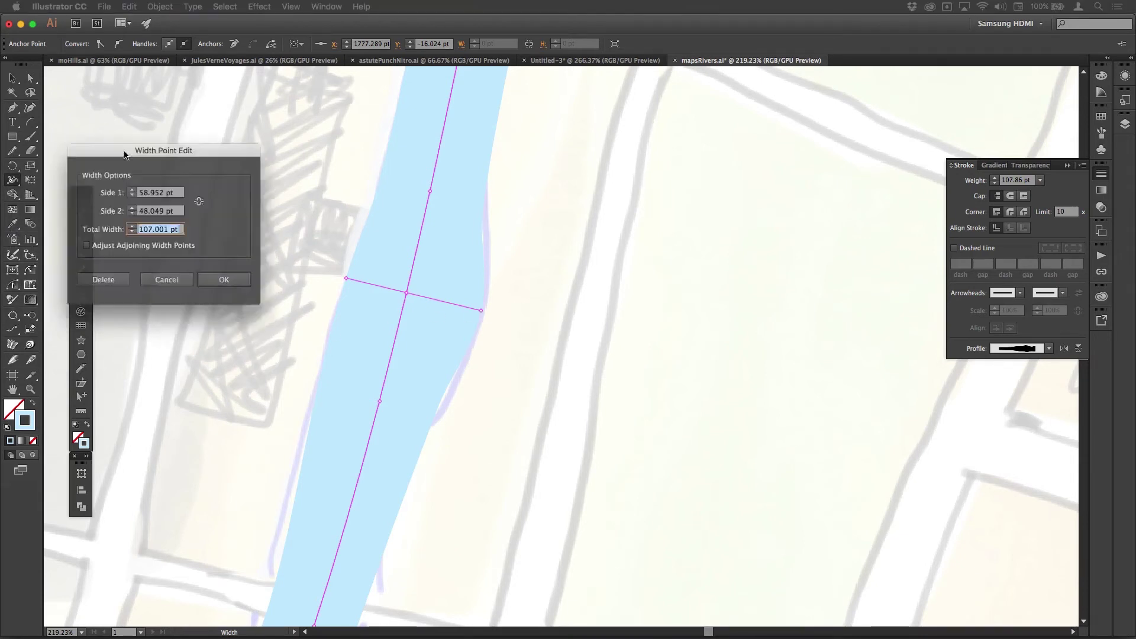
pyautogui.moveTo(100, 155); pyautogui.dragTo(635, 224)
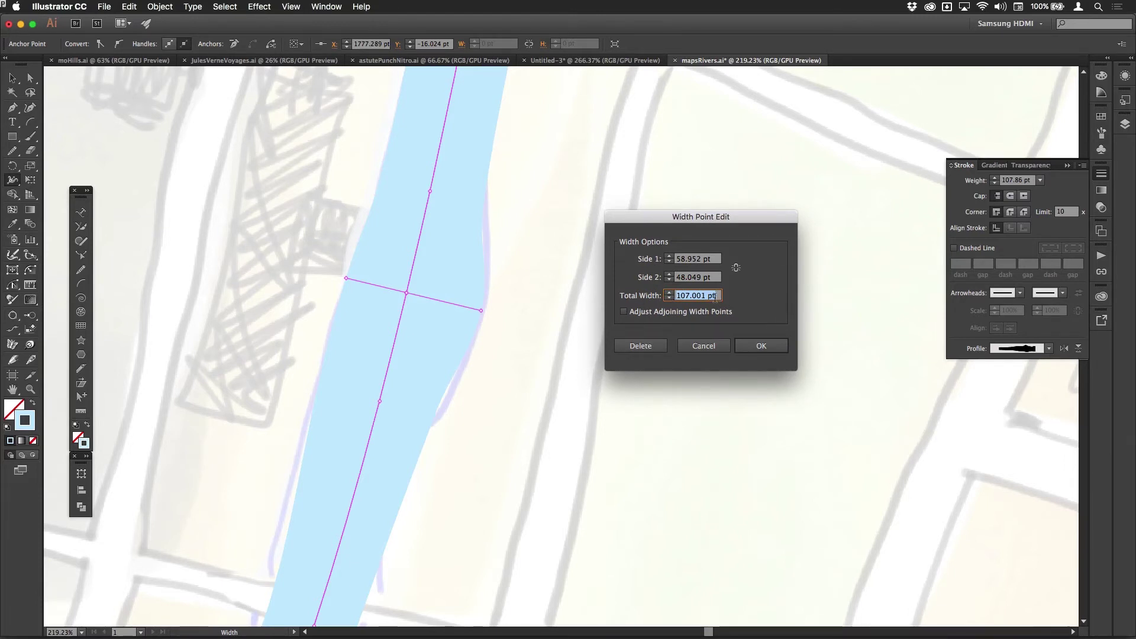
pyautogui.click(714, 260)
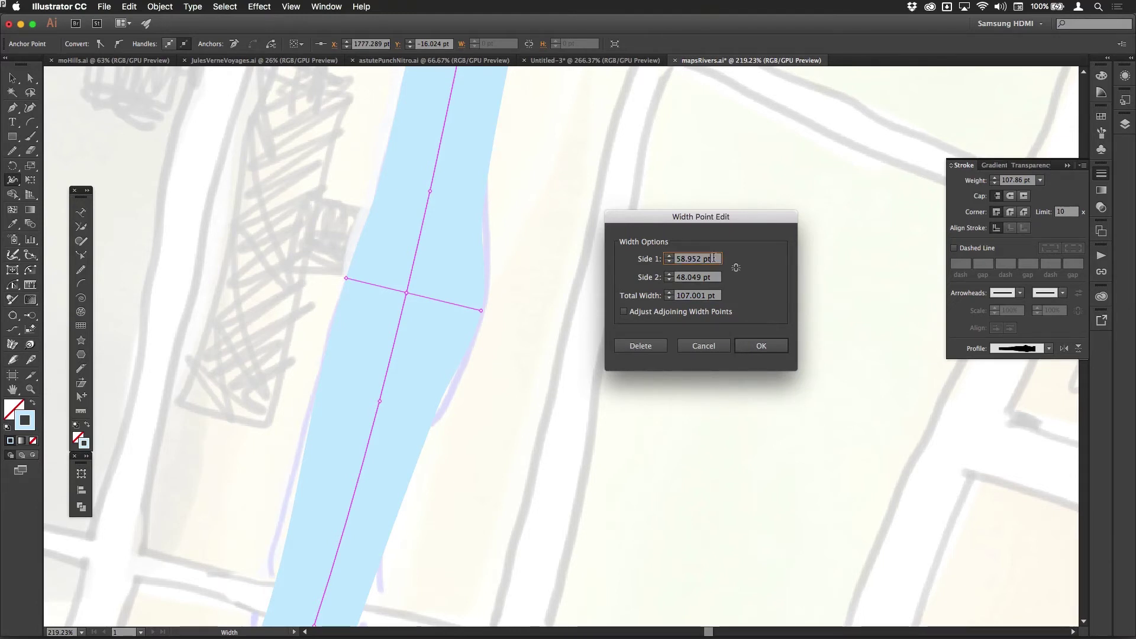
pyautogui.write('20')
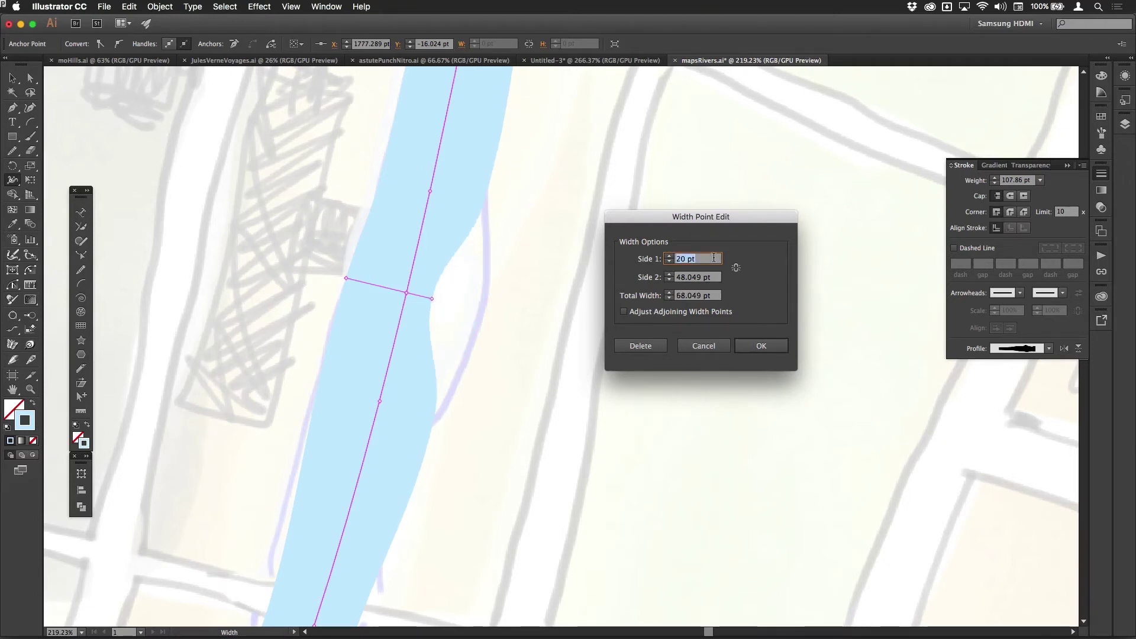
pyautogui.hotkey('shift', 'Up')
pyautogui.hotkey('shift', 'Up')
pyautogui.hotkey('shift', 'Up')
pyautogui.hotkey('shift', 'Up')
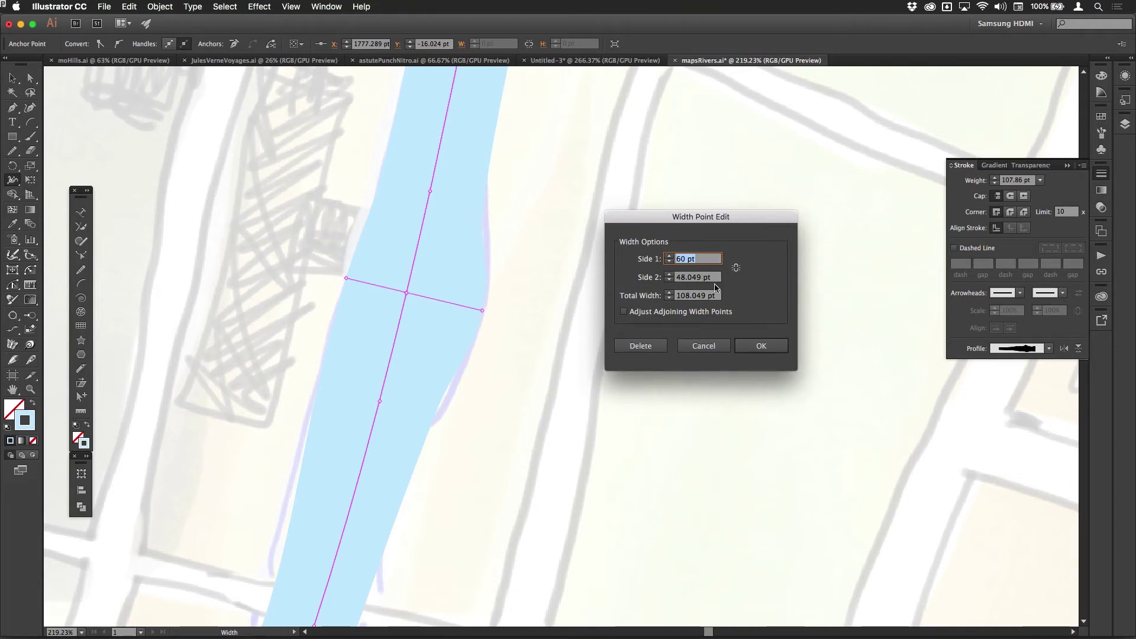
pyautogui.click(715, 277)
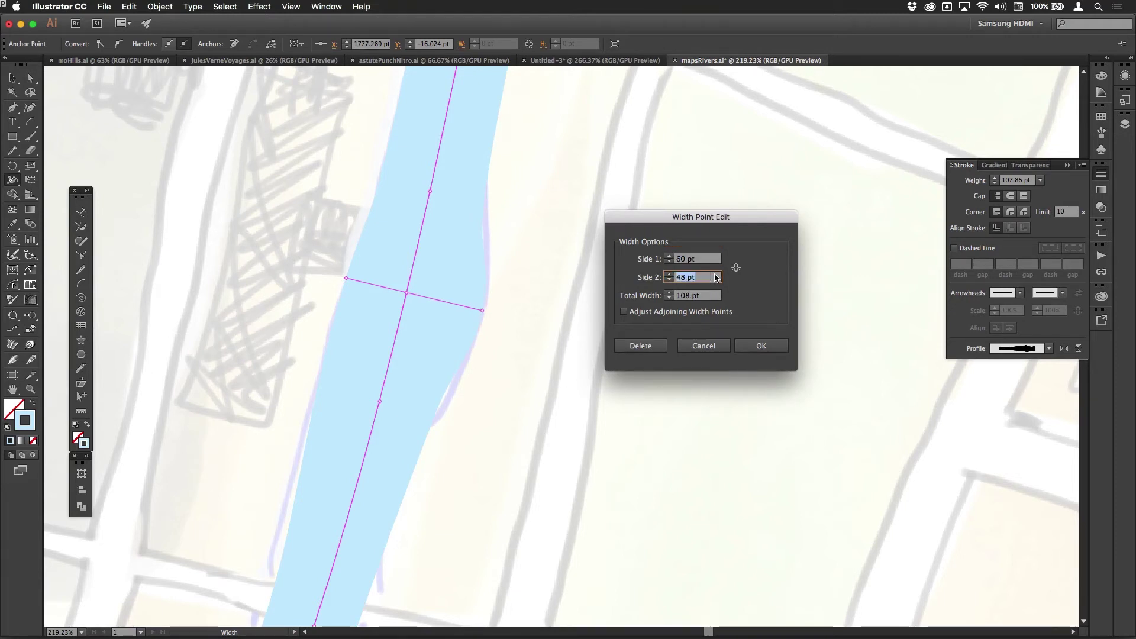
pyautogui.press('Down')
pyautogui.press('Down')
pyautogui.press('Down')
pyautogui.press('Down')
pyautogui.press('Down')
pyautogui.press('Down')
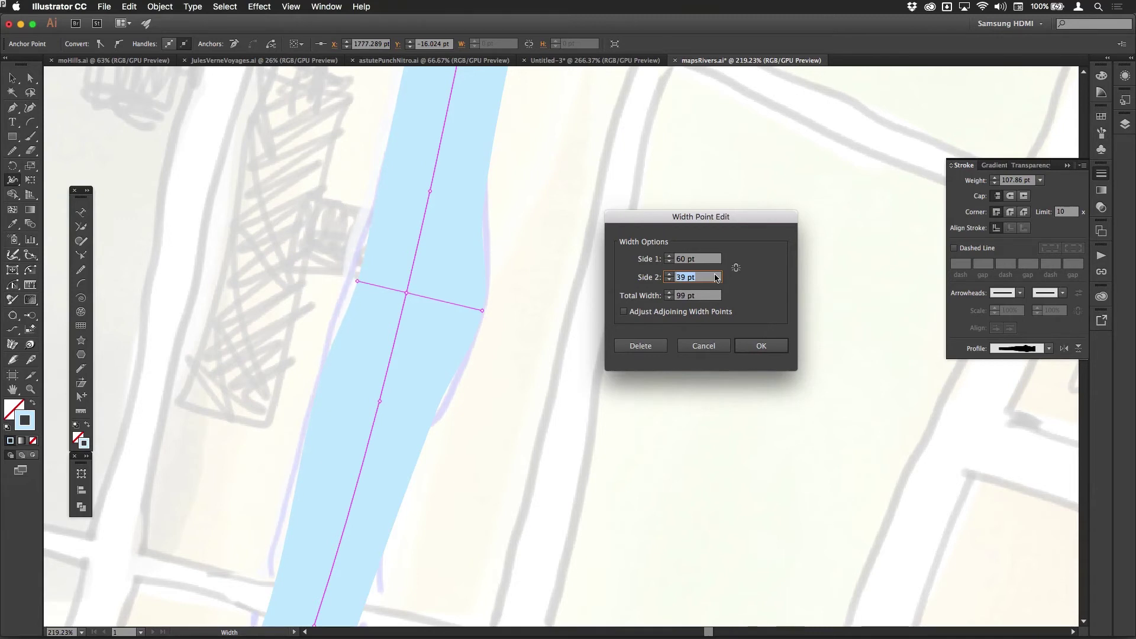
pyautogui.press('Up')
pyautogui.press('Up')
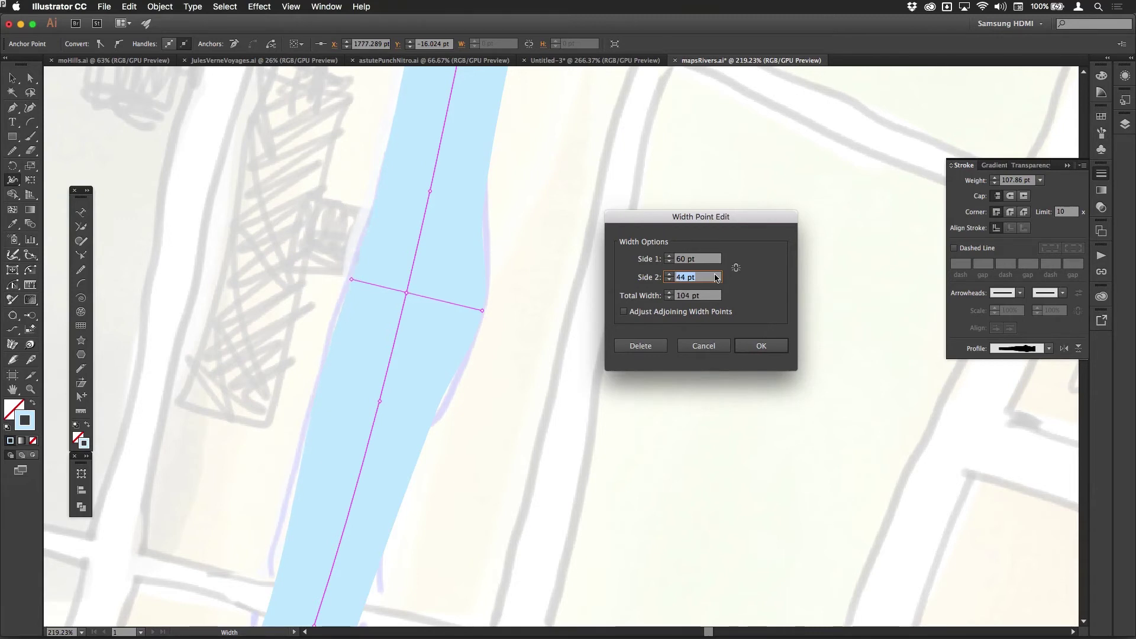
pyautogui.click(763, 347)
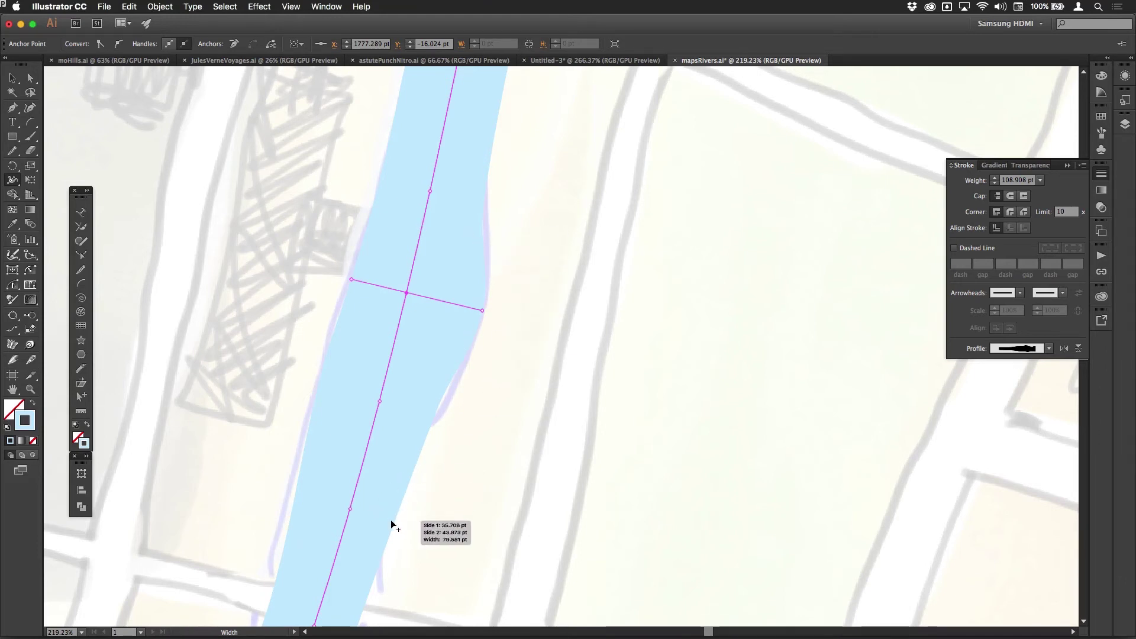
# Drag a lower width point inward to narrow the river, then fit the whole artboard in view
pyautogui.moveTo(391, 520); pyautogui.dragTo(381, 520)
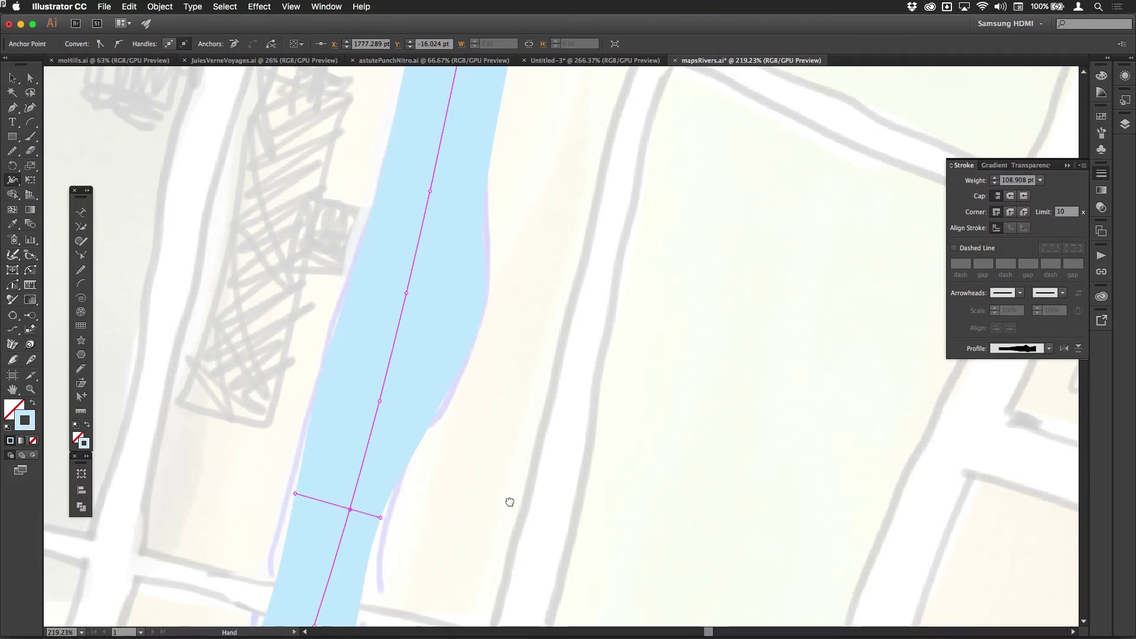
pyautogui.moveTo(510, 502); pyautogui.dragTo(508, 331)
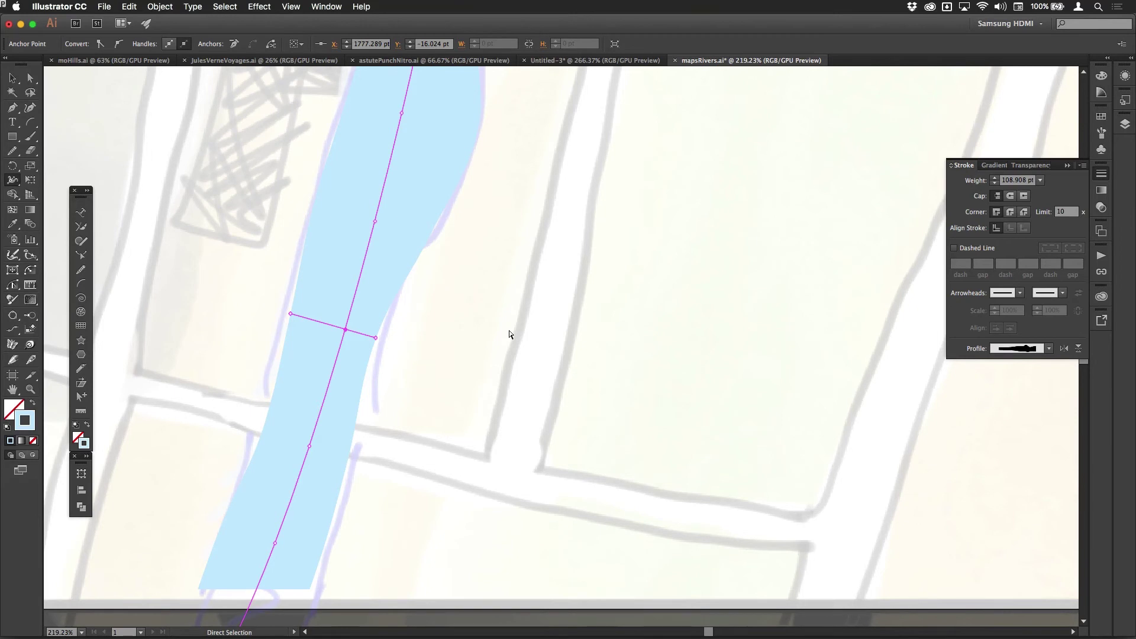
pyautogui.press('super+0')
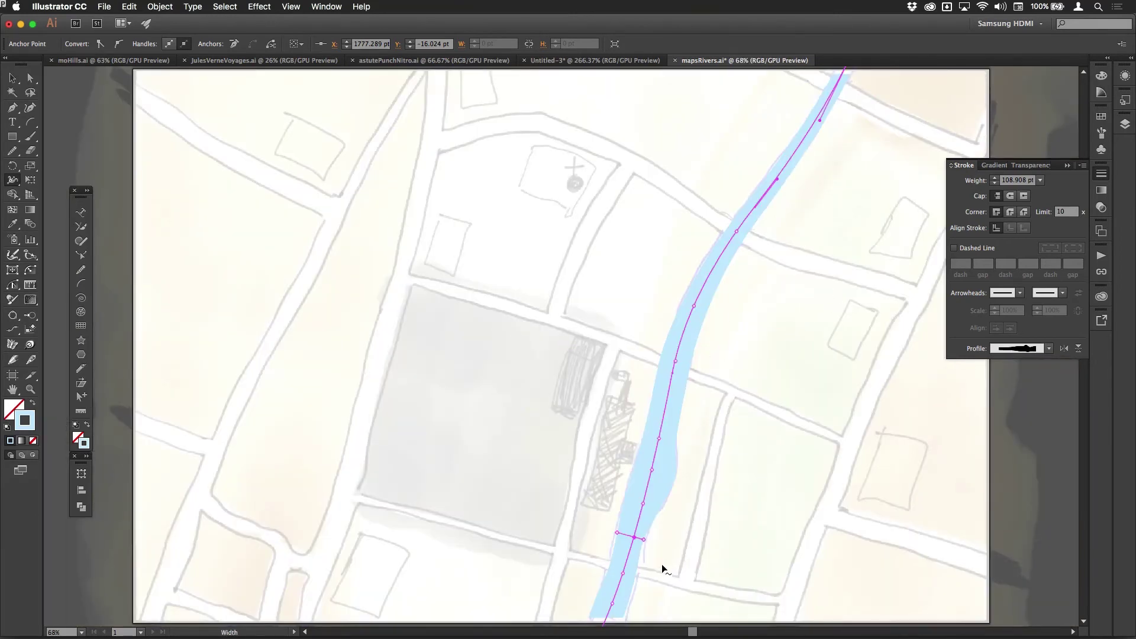
# Close the Stroke panel and hide Layer 2 so only the blue river remains visible
pyautogui.click(1103, 175)
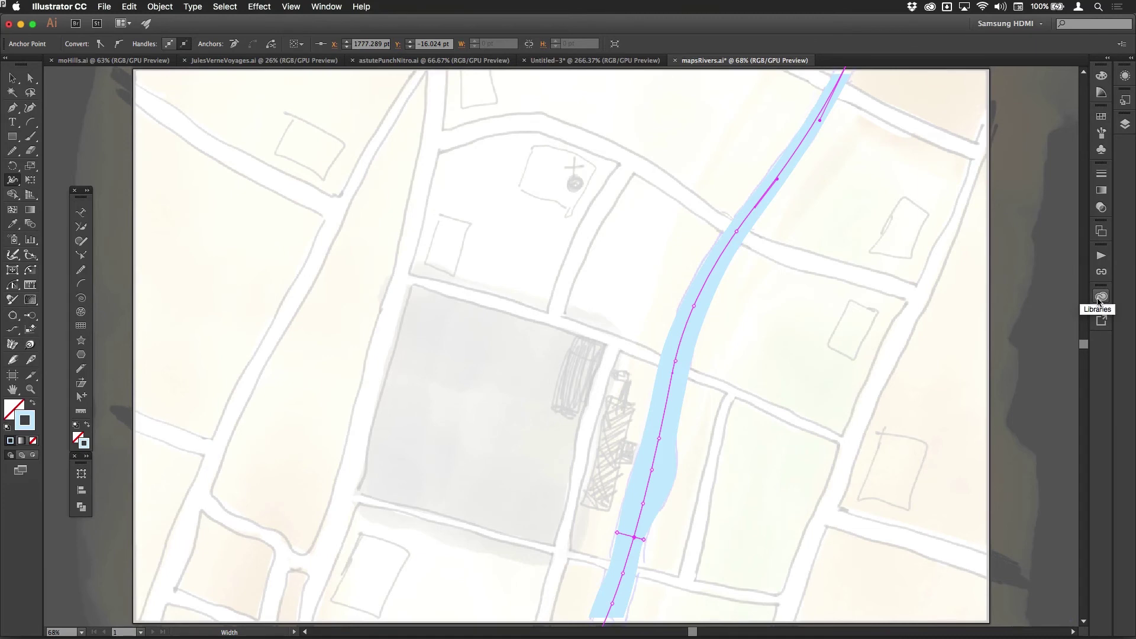
pyautogui.click(1125, 125)
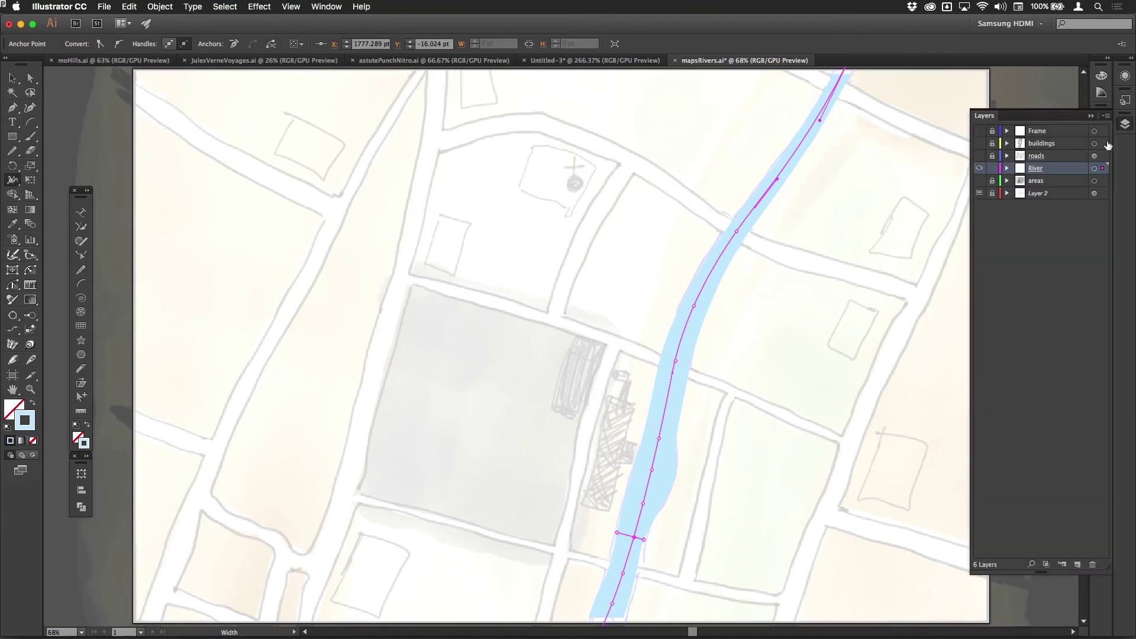
pyautogui.click(979, 194)
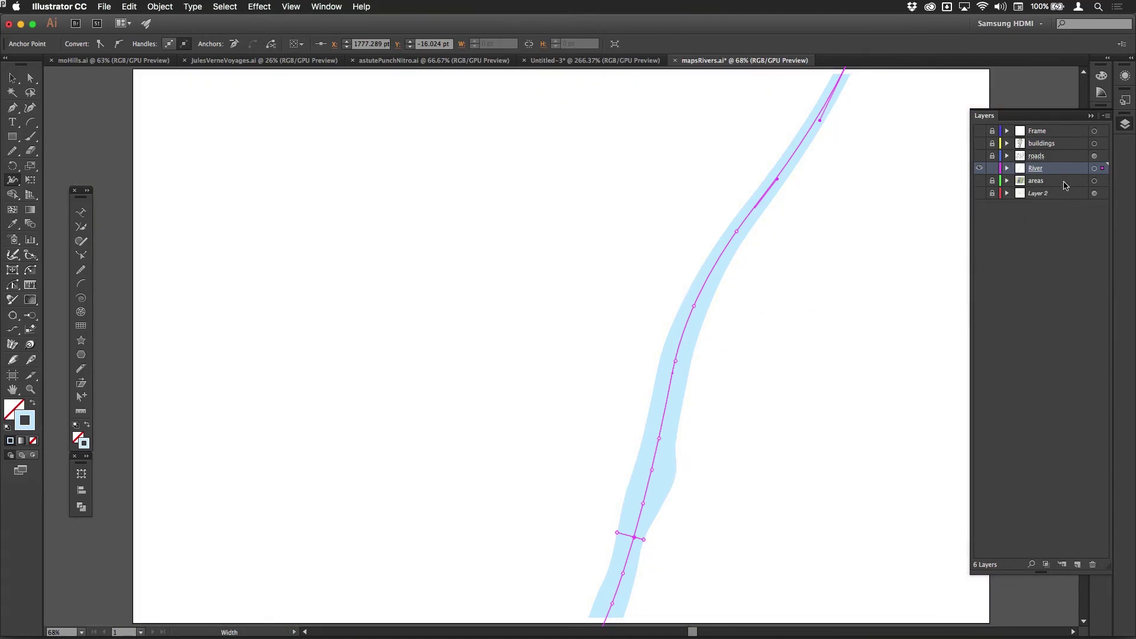
# Duplicate the river's stroke in the Appearance panel so two 108.908 pt strokes stack
pyautogui.click(1125, 76)
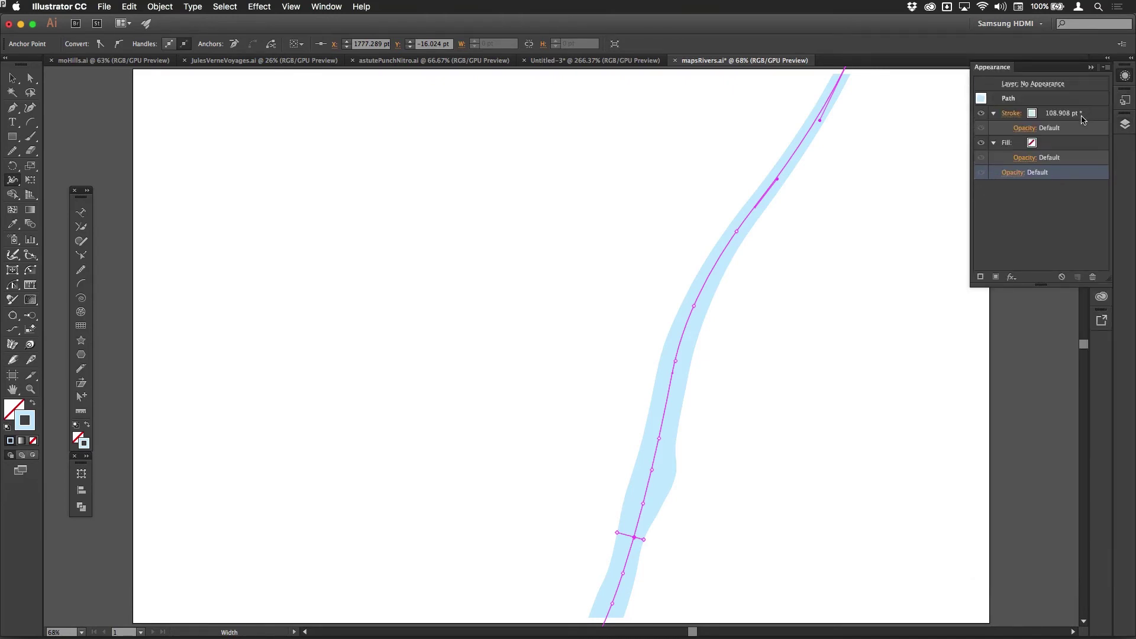
pyautogui.click(1099, 117)
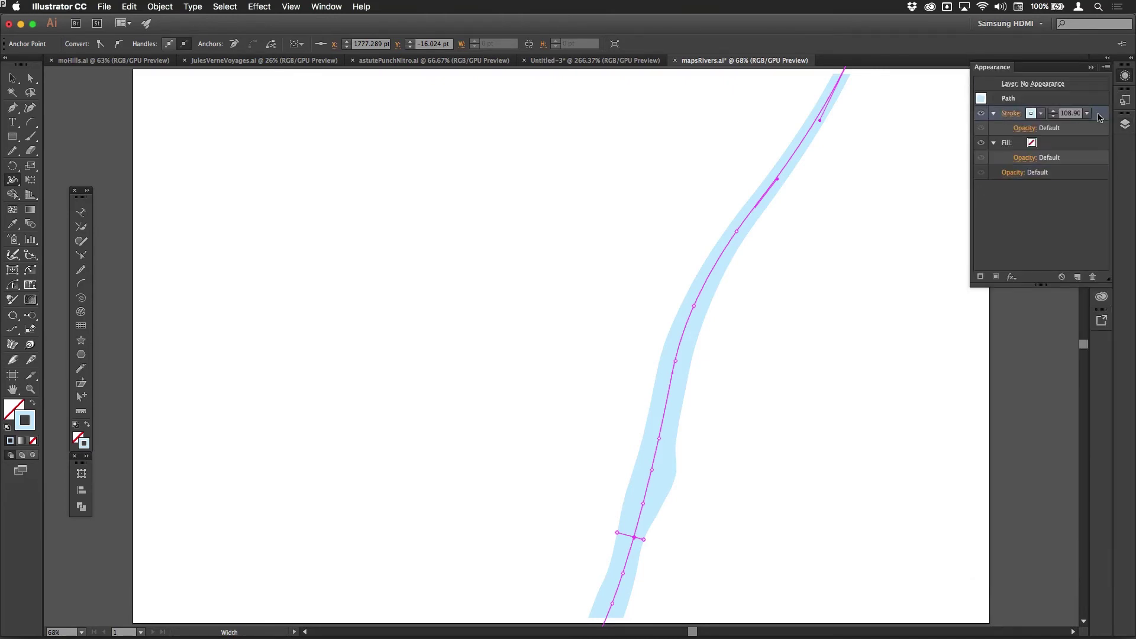
pyautogui.click(1077, 278)
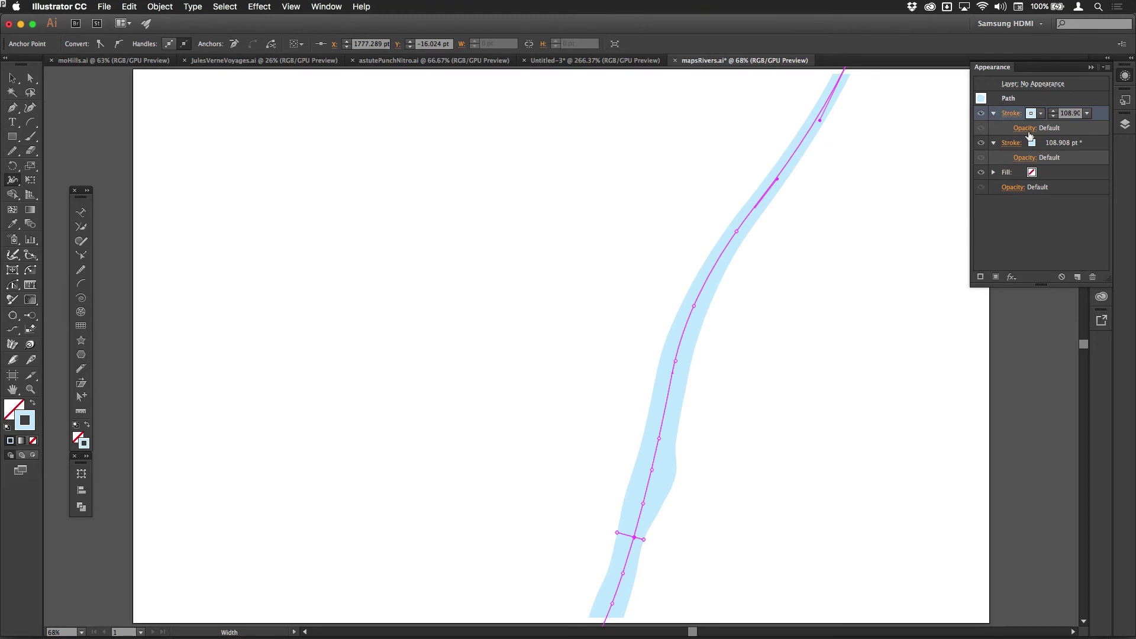
pyautogui.click(1012, 114)
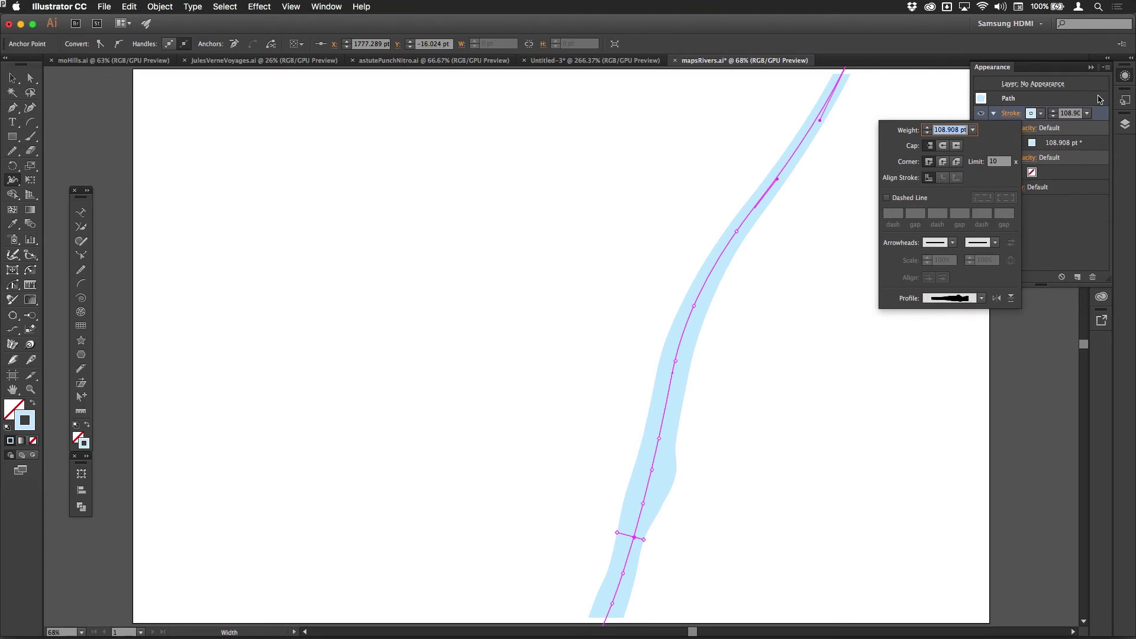
# Apply the Ripple swatch from the Basic Graphics_Textures library to the river's top stroke
pyautogui.click(1101, 116)
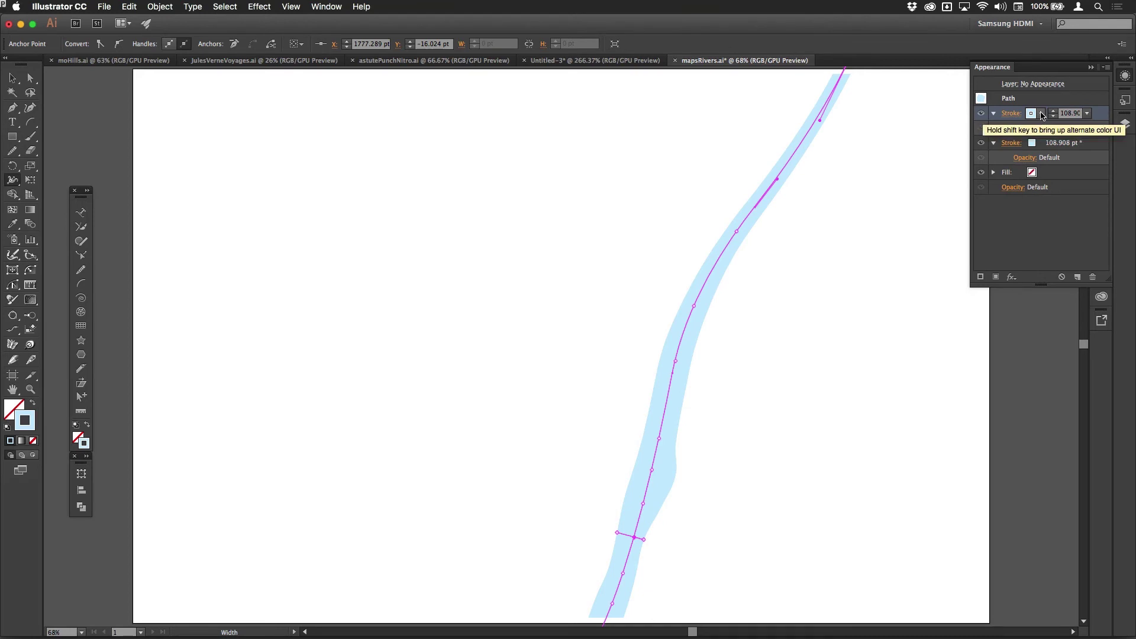
pyautogui.click(1042, 114)
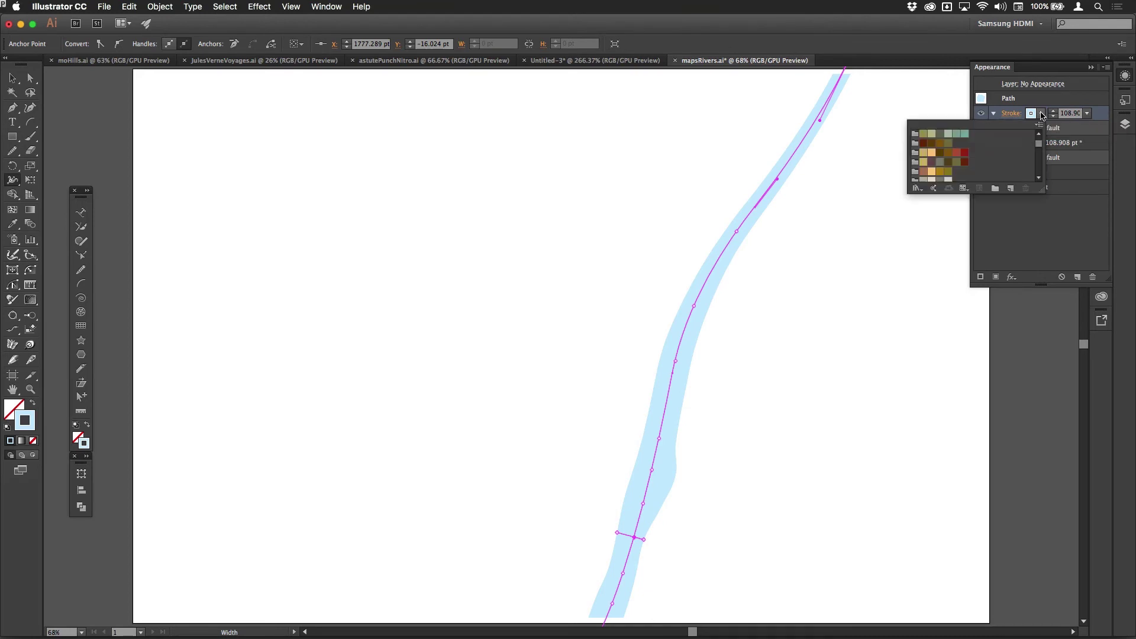
pyautogui.click(916, 189)
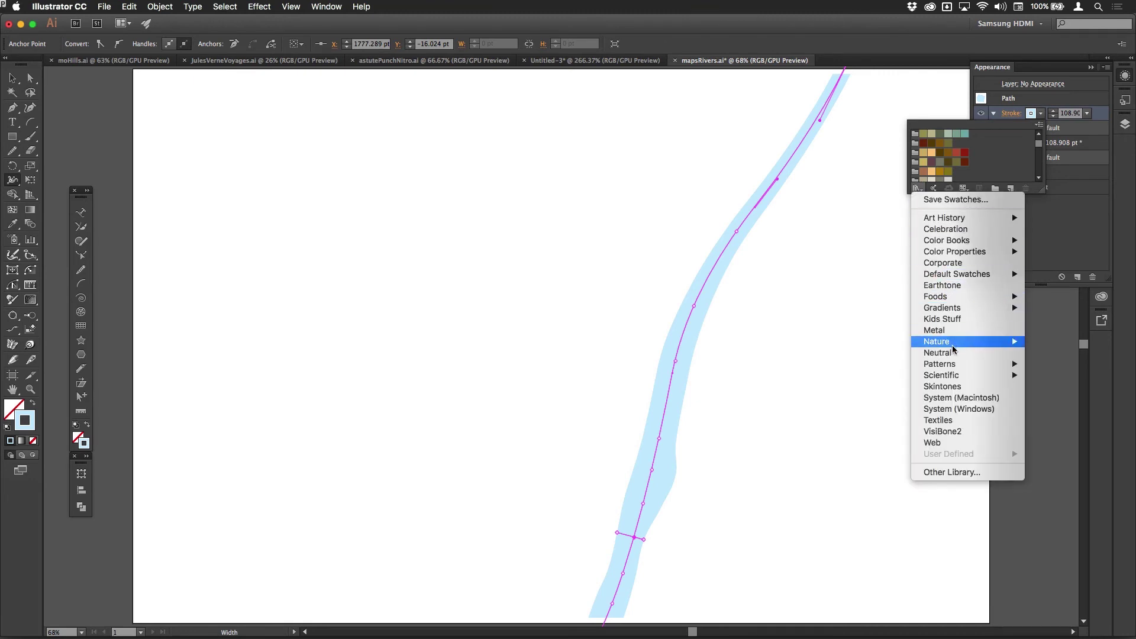
pyautogui.moveTo(961, 367)
pyautogui.moveTo(1055, 367)
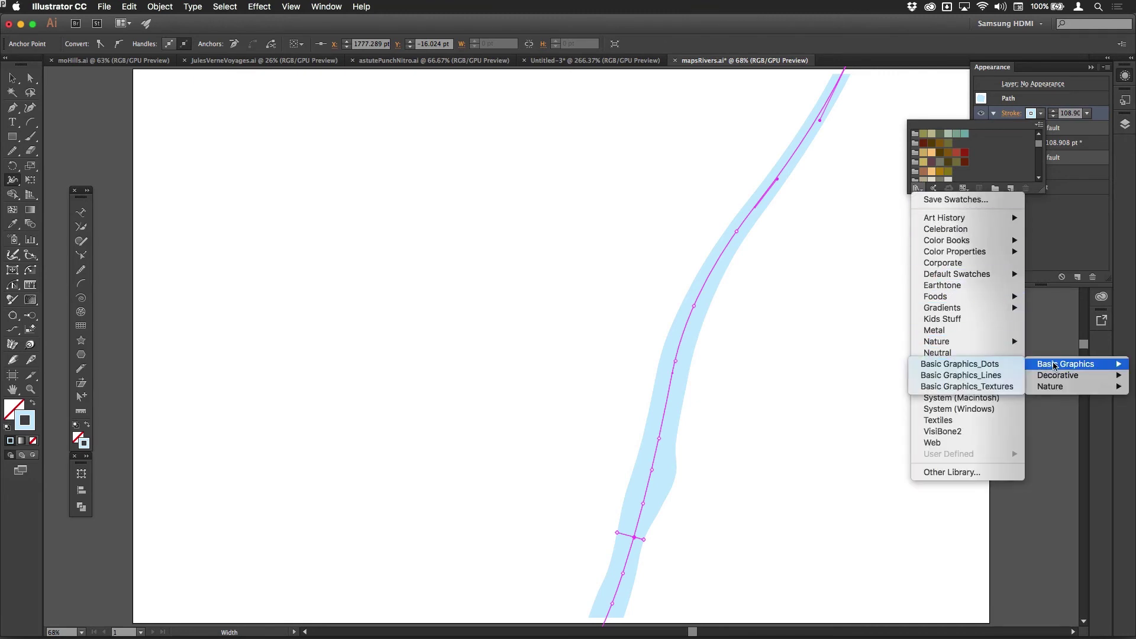
pyautogui.click(1005, 387)
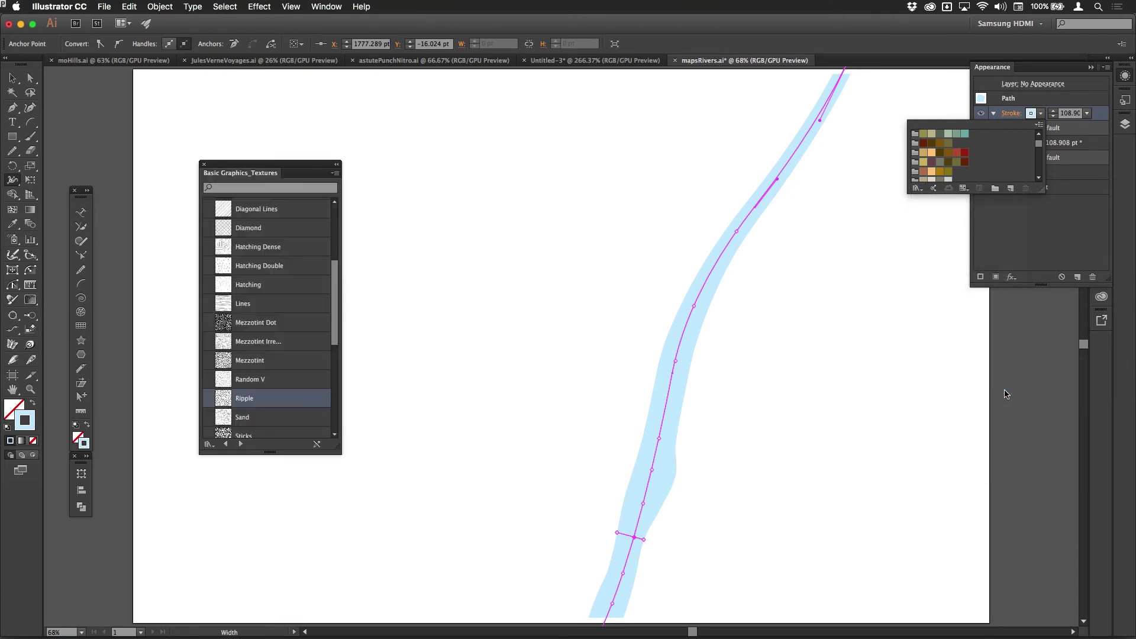
pyautogui.click(329, 167)
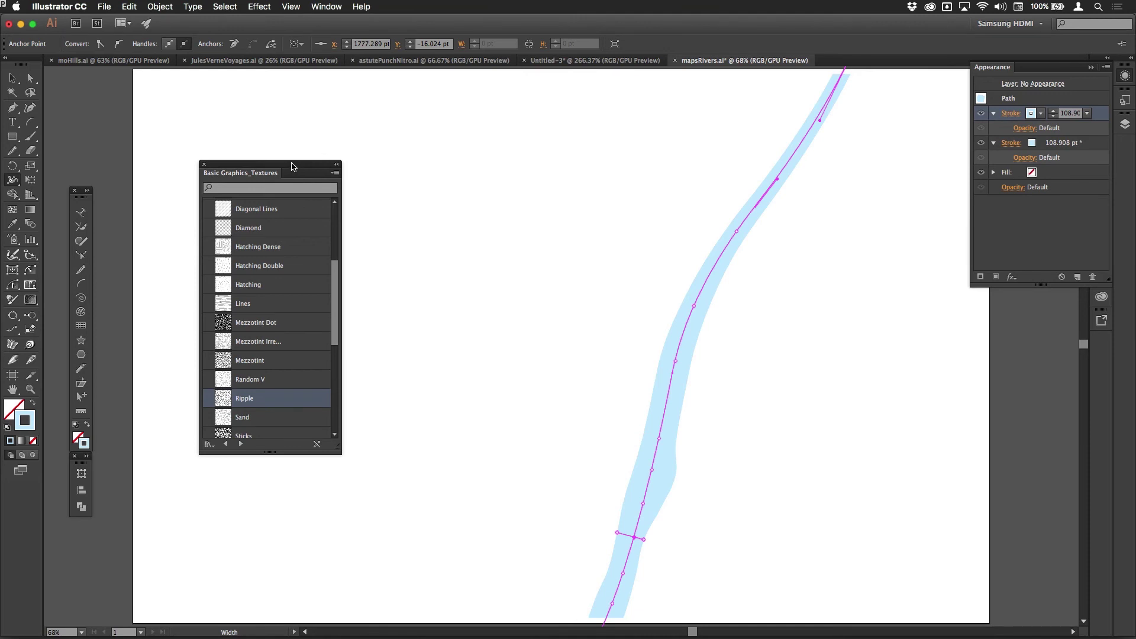
pyautogui.moveTo(292, 165); pyautogui.dragTo(551, 101)
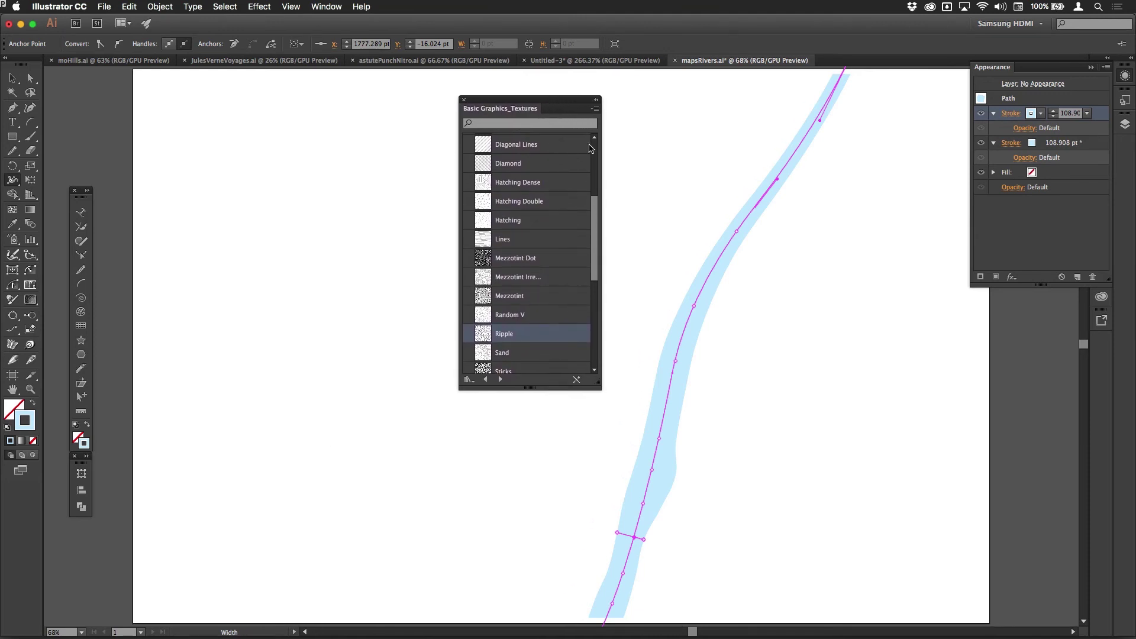
pyautogui.click(594, 108)
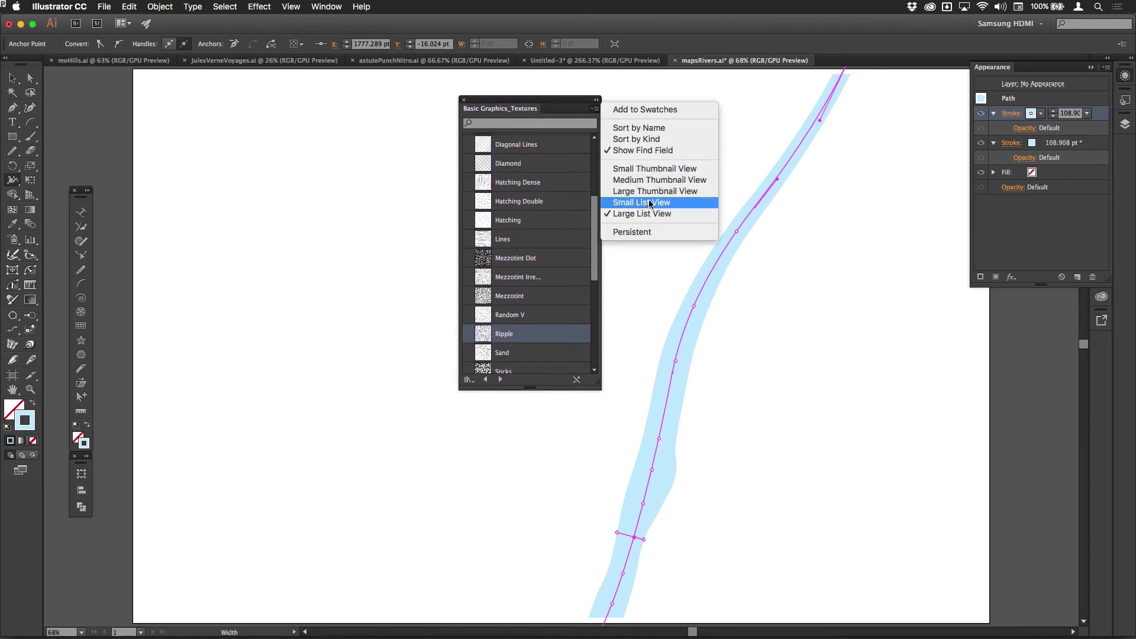
pyautogui.click(561, 104)
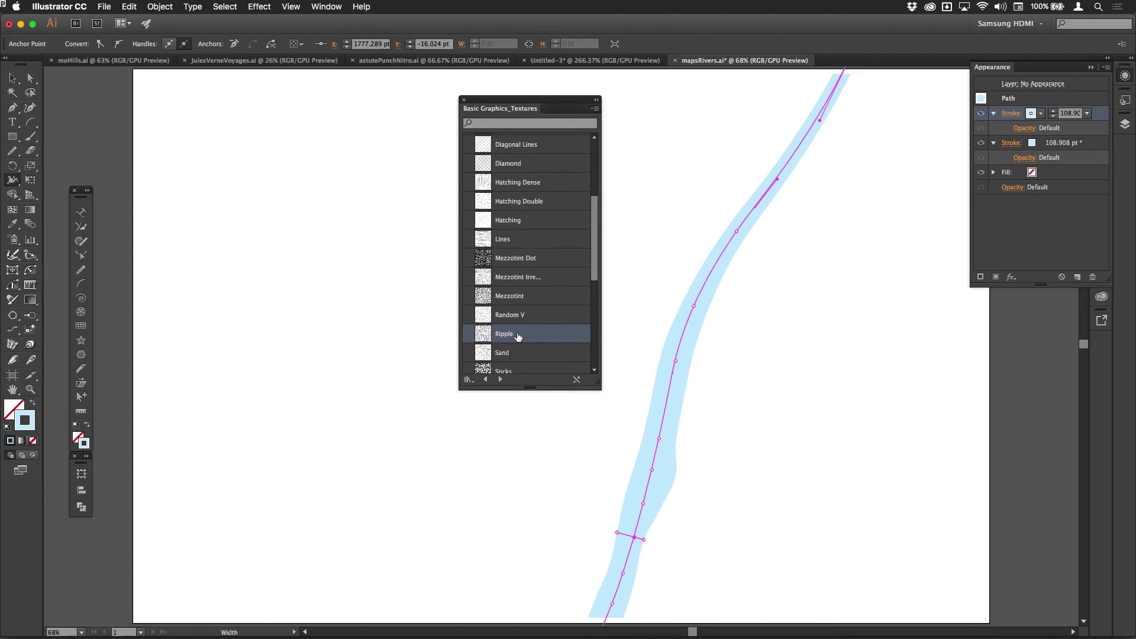
pyautogui.click(484, 336)
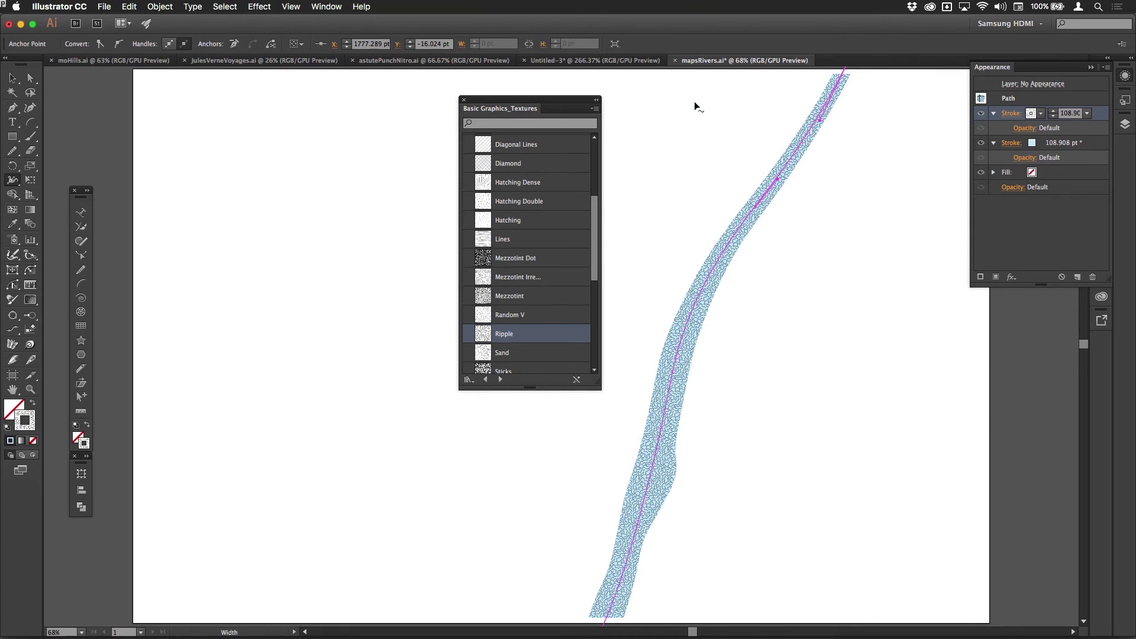
# Close the Textures library, show the document Swatches panel, and deselect the river
pyautogui.click(465, 102)
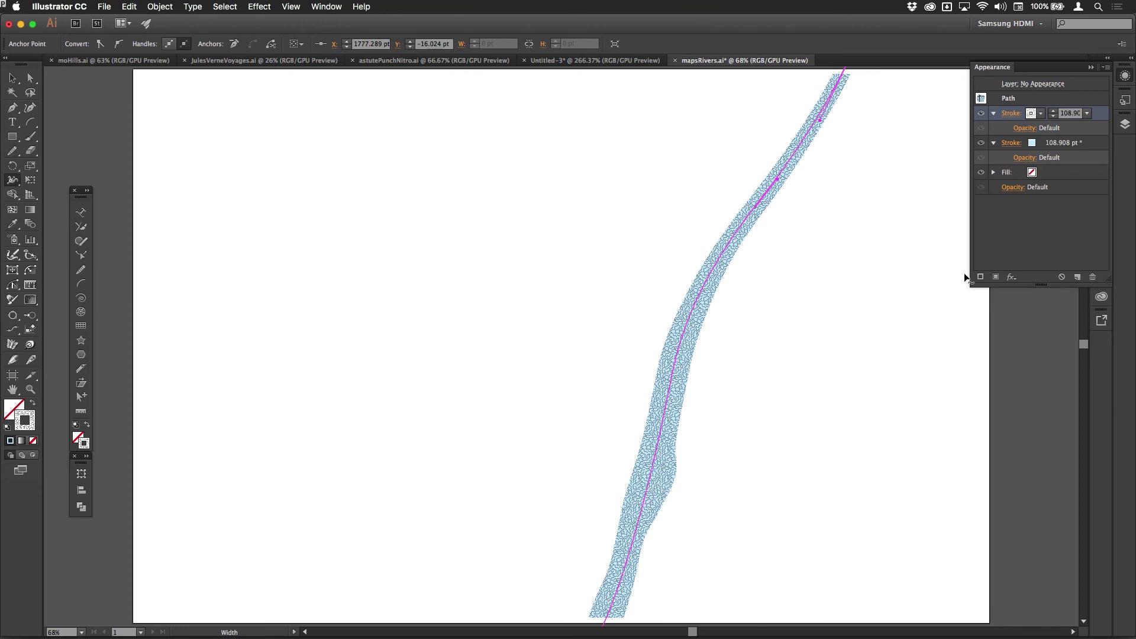
pyautogui.click(1126, 101)
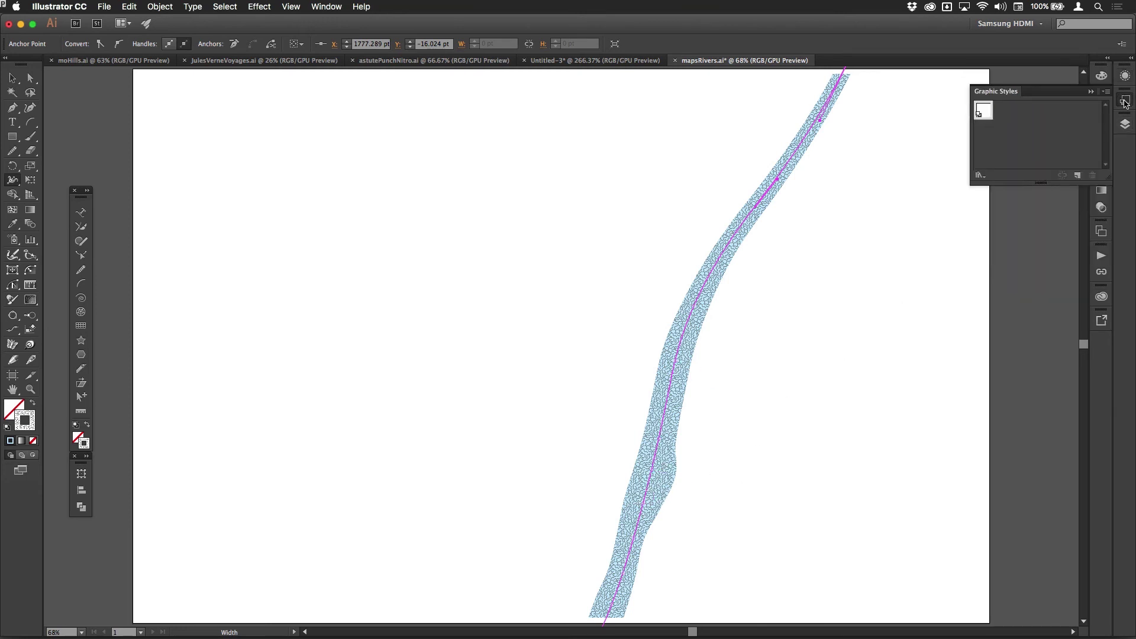
pyautogui.click(1127, 100)
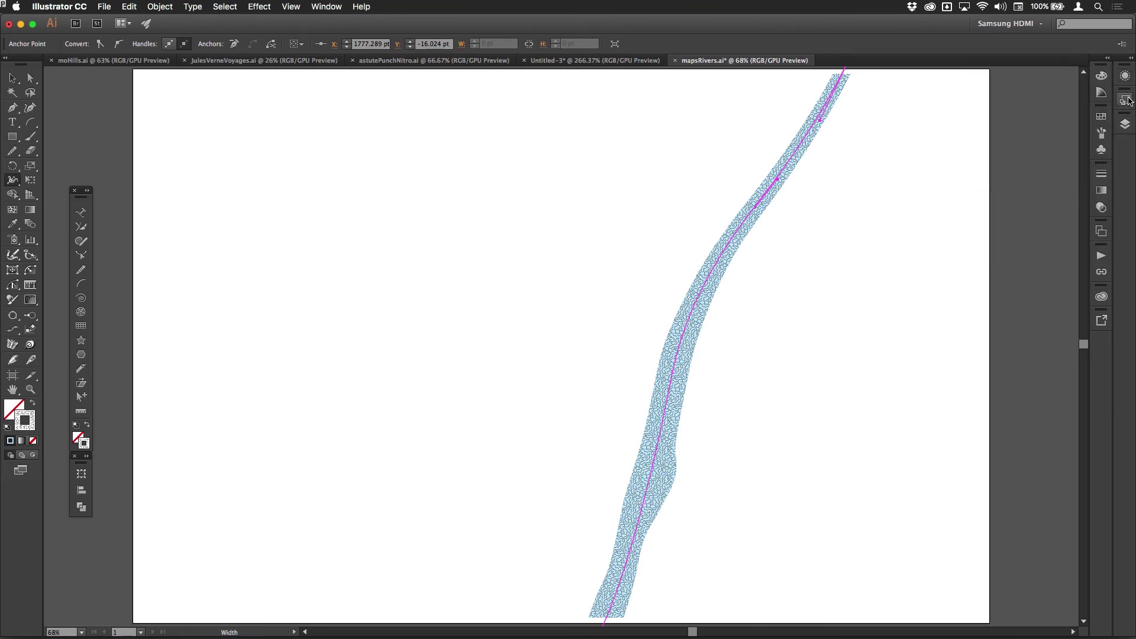
pyautogui.click(1101, 118)
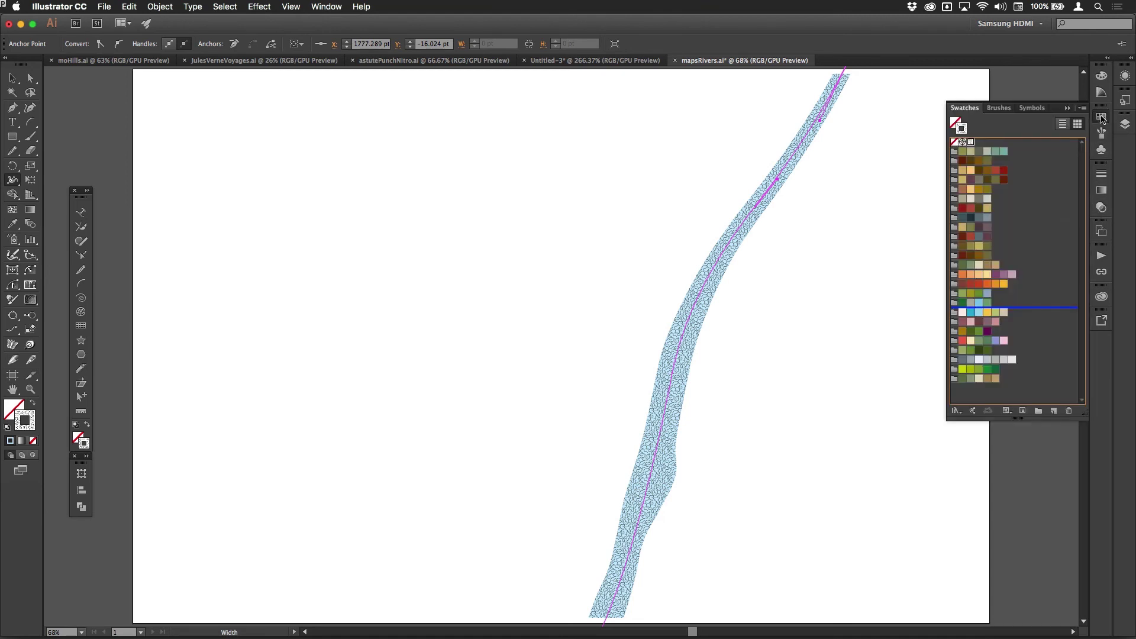
pyautogui.click(12, 77)
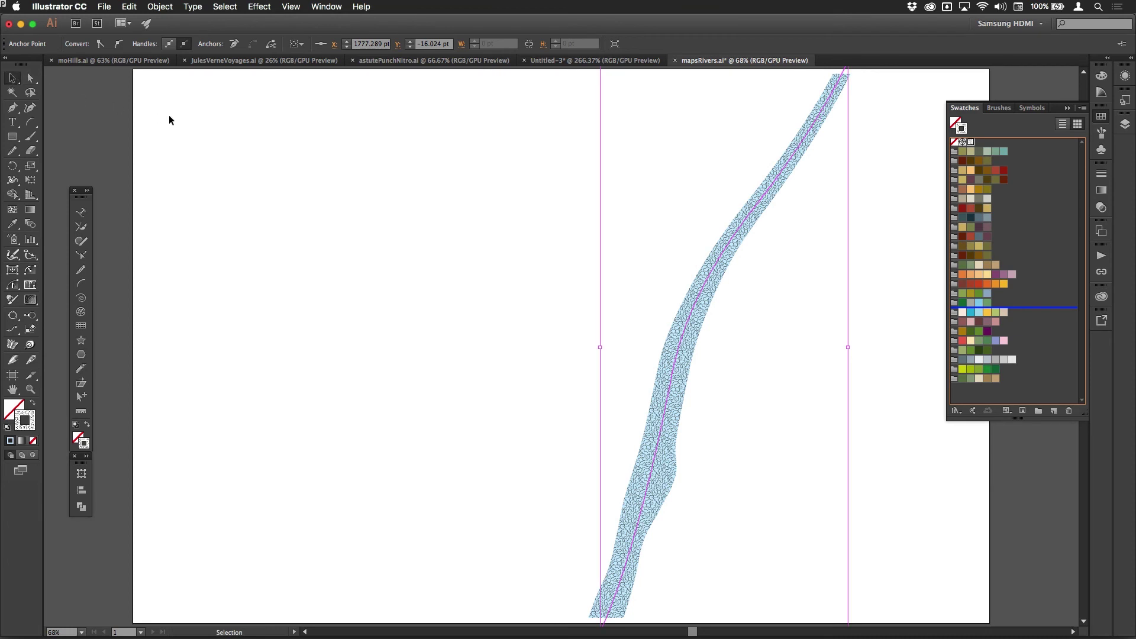
pyautogui.click(614, 210)
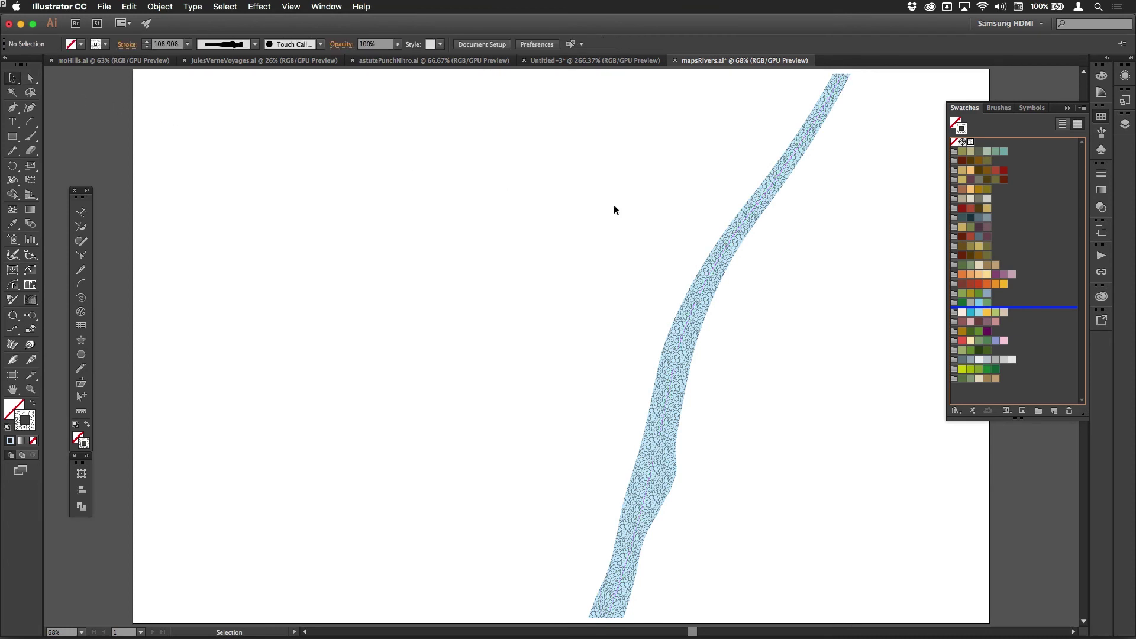
# Edit the Ripple pattern, select all its tile paths, and recolour them pale blue
pyautogui.doubleClick(971, 142)
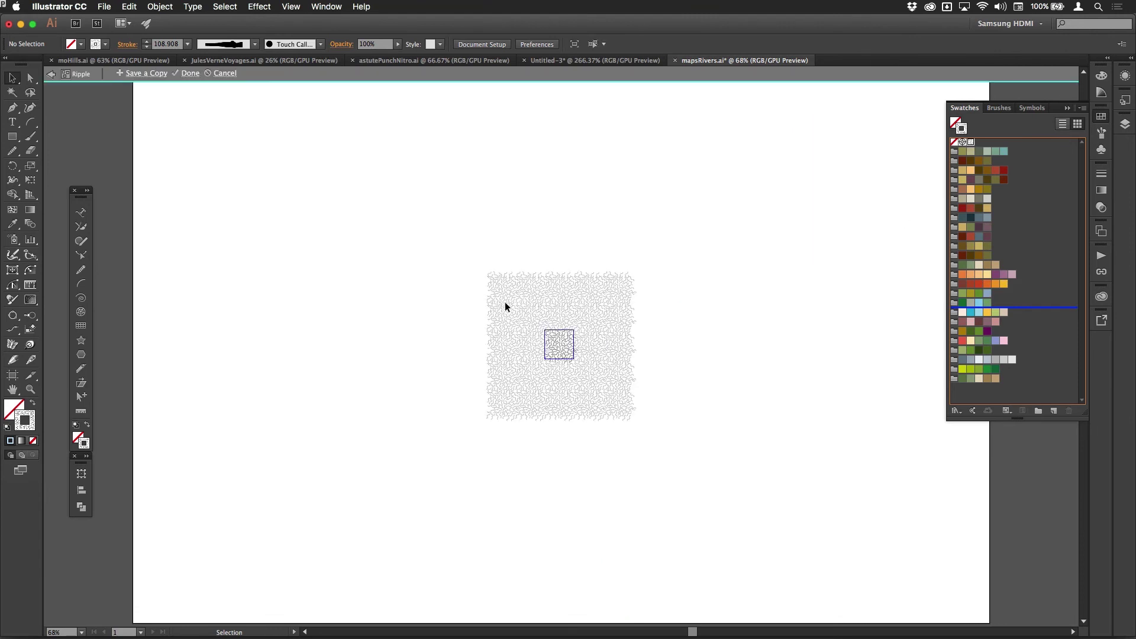
pyautogui.press('a')
pyautogui.press('v')
pyautogui.press('super+a')
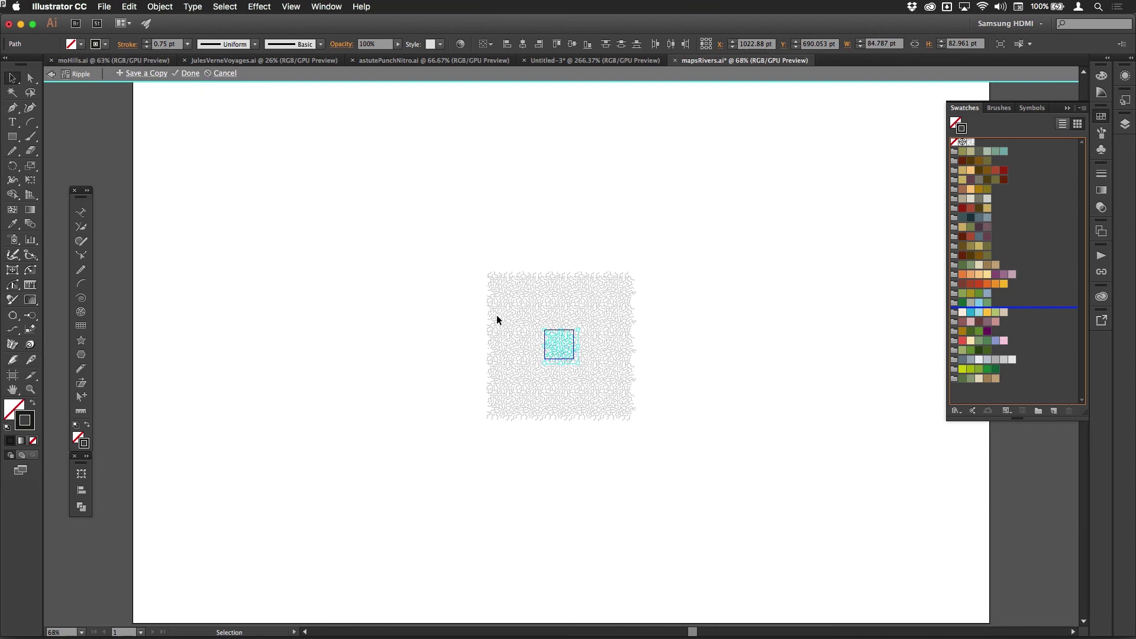
pyautogui.click(978, 360)
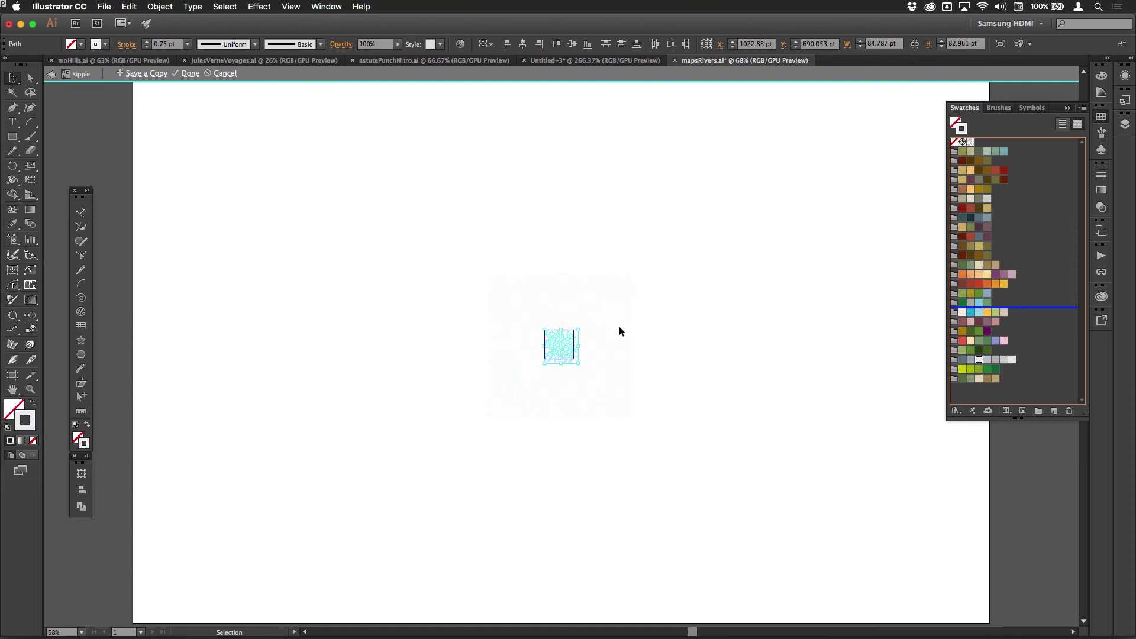
pyautogui.press('z')
pyautogui.moveTo(538, 329); pyautogui.dragTo(874, 512)
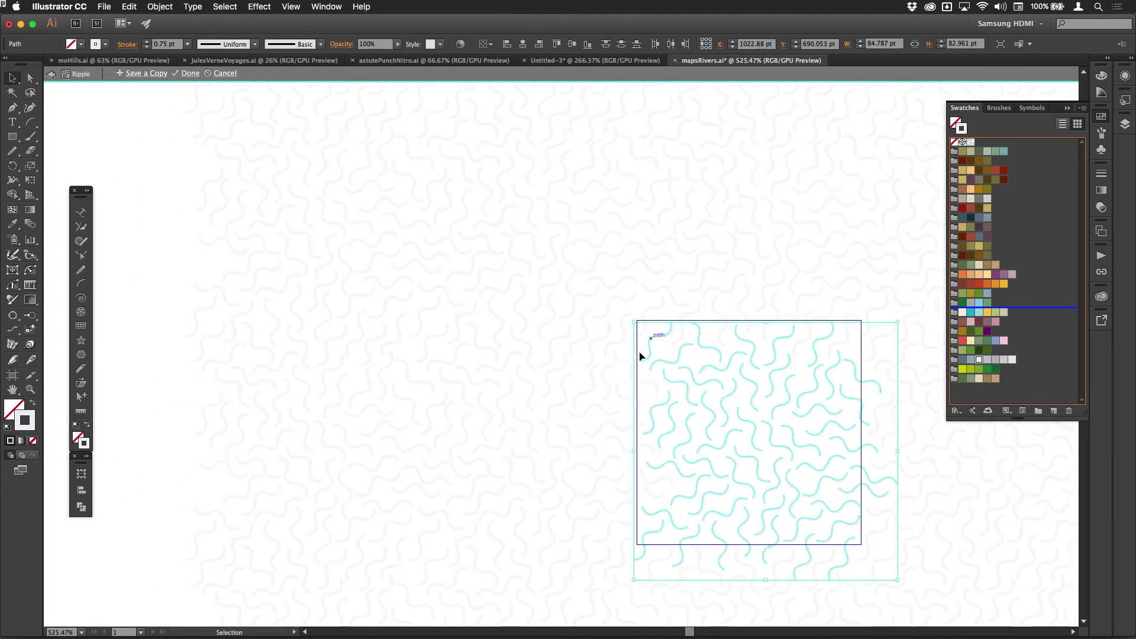
pyautogui.click(990, 314)
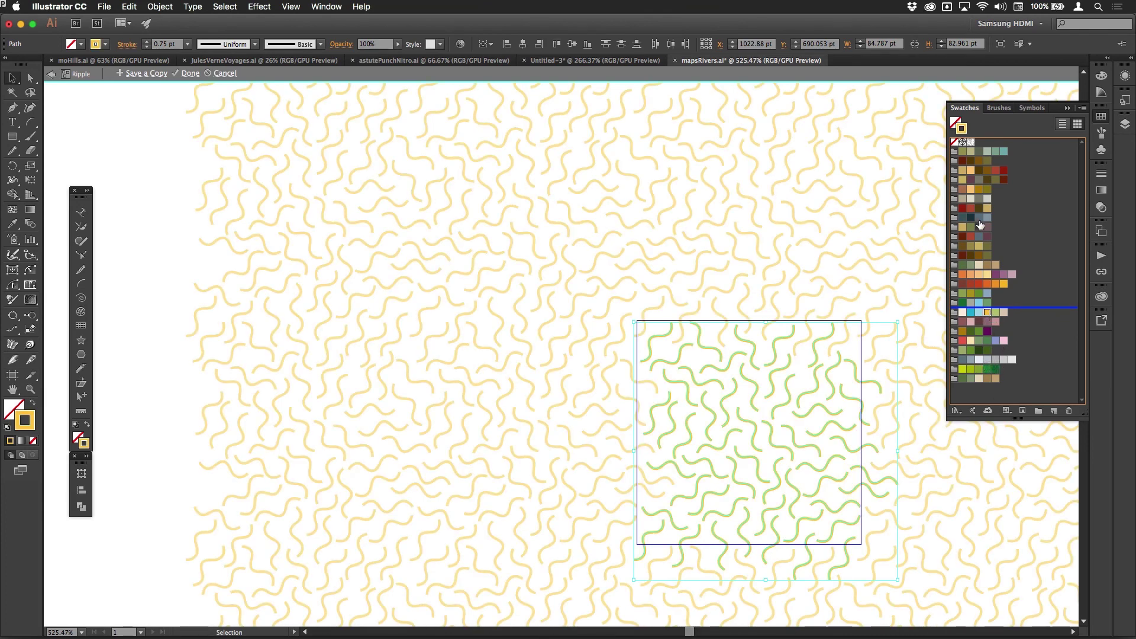
pyautogui.click(979, 314)
pyautogui.press('super+0')
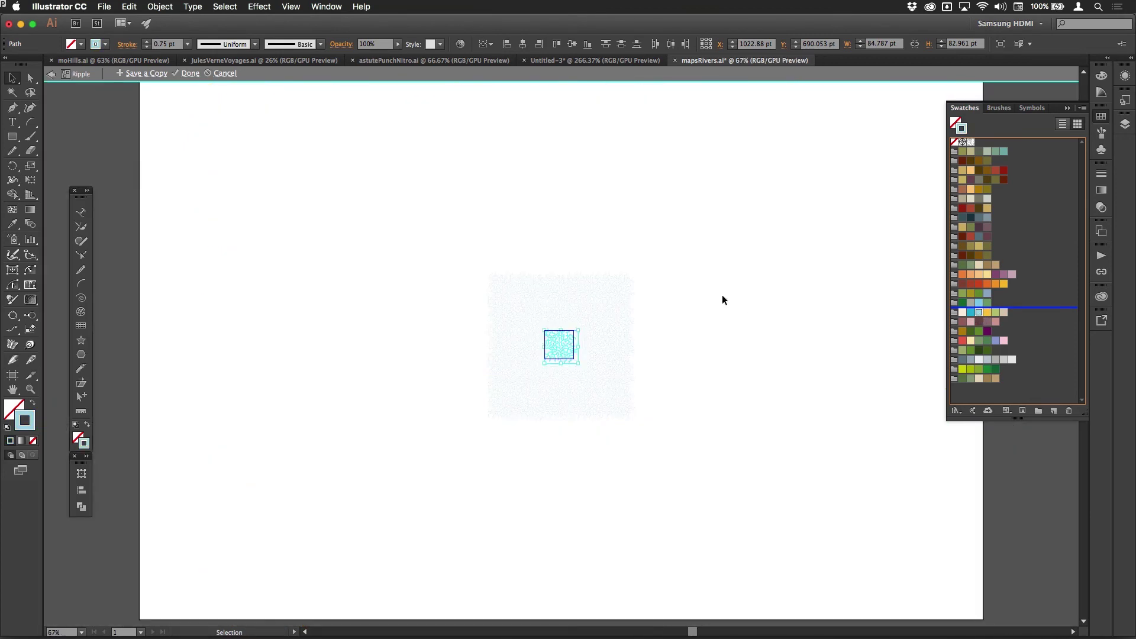
# Finish editing the Ripple pattern and zoom in to check the river texture
pyautogui.click(189, 73)
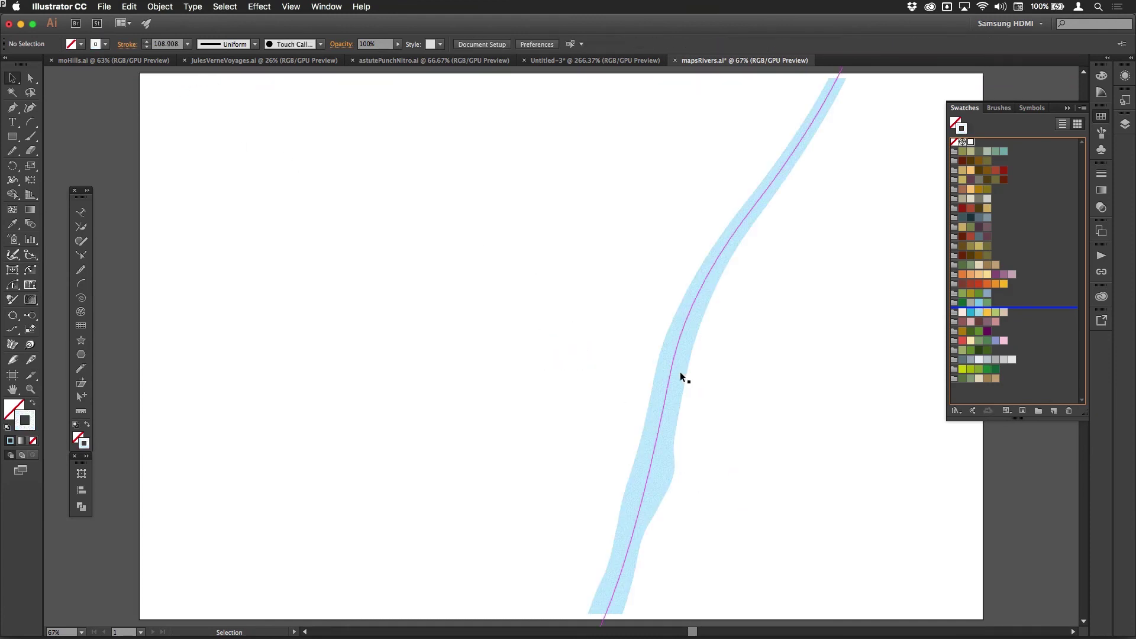
pyautogui.press('super+space')
pyautogui.moveTo(652, 348); pyautogui.dragTo(647, 315)
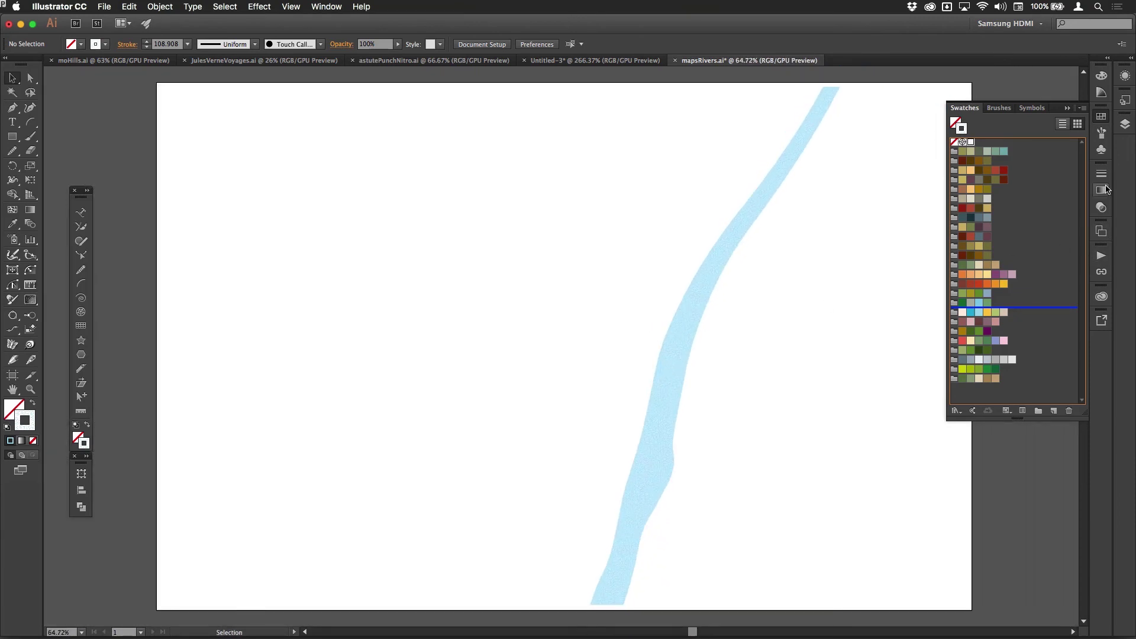
# Make all hidden map layers visible again and zoom in on the textured river
pyautogui.click(1102, 117)
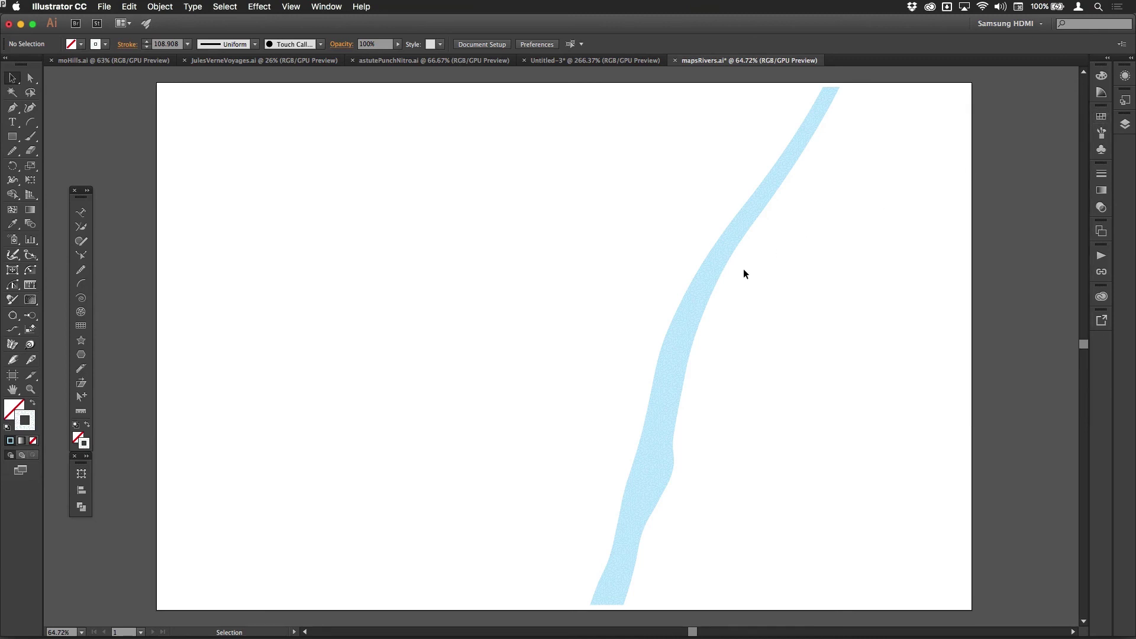
pyautogui.click(1125, 123)
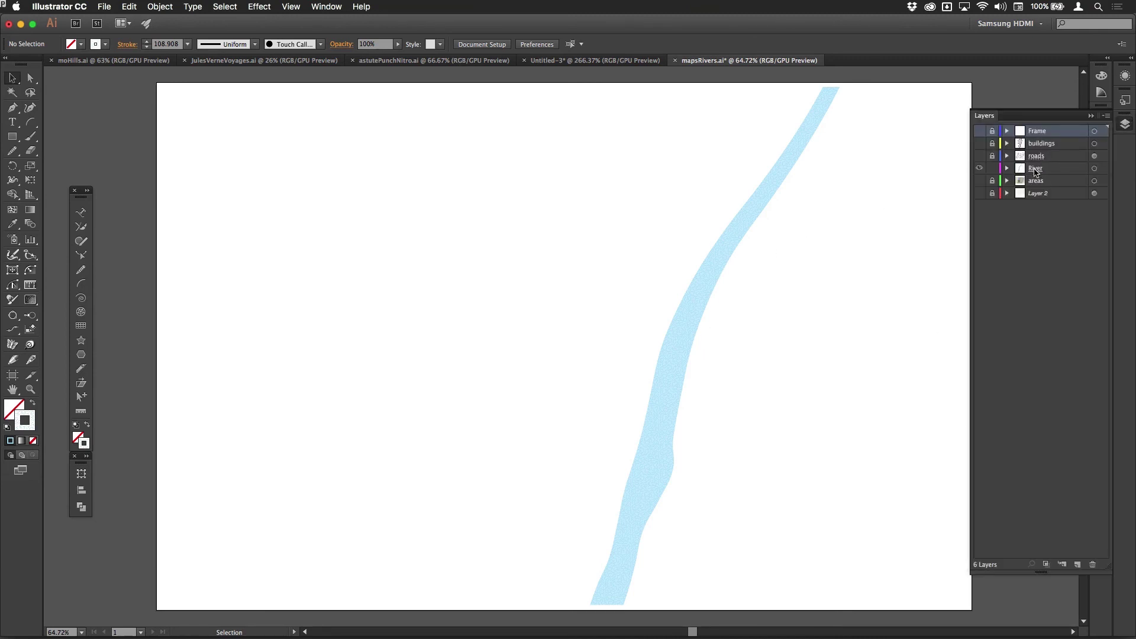
pyautogui.keyDown('alt'); pyautogui.click(978, 169); pyautogui.keyUp('alt')
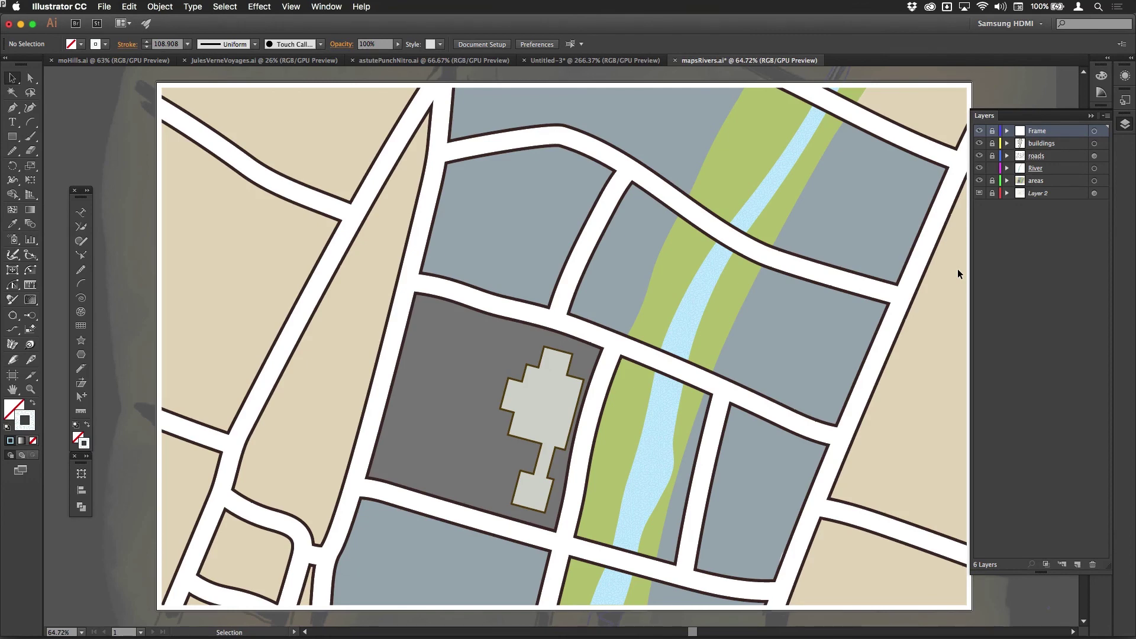
pyautogui.press('z')
pyautogui.moveTo(658, 318); pyautogui.dragTo(916, 472)
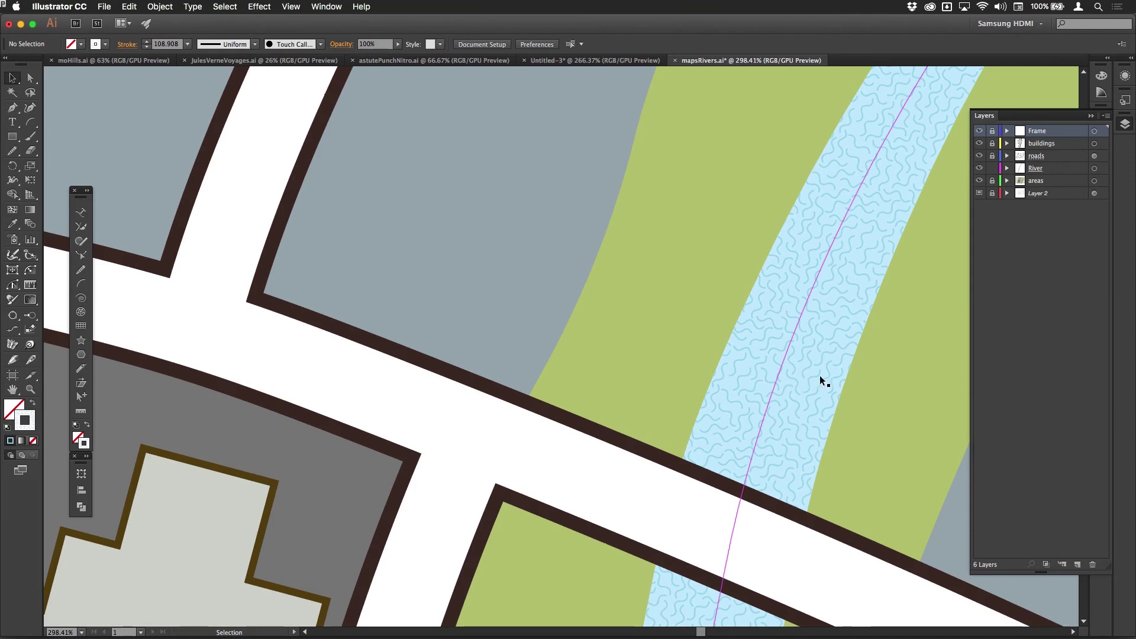